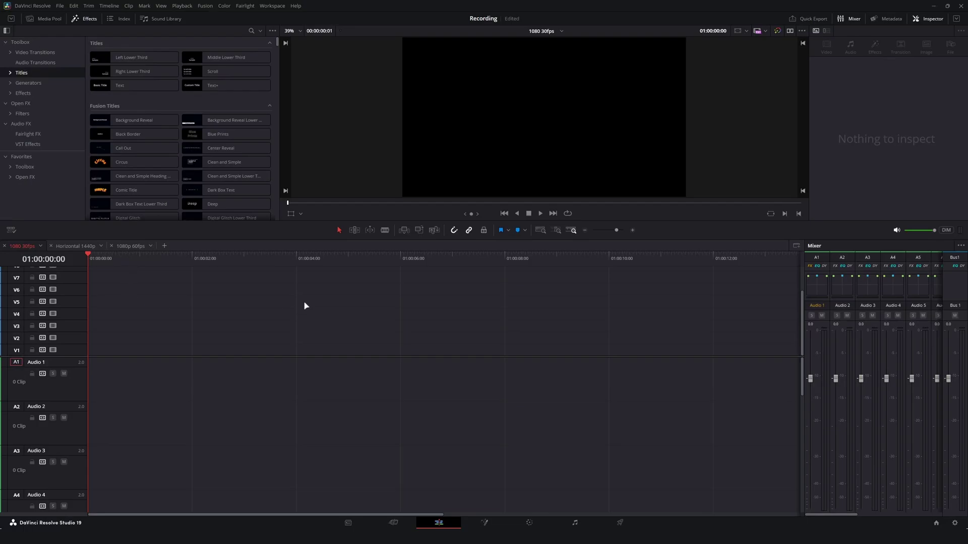
Step: Place a Fusion Composition clip on track V1, then delete it
{"action": "left_click", "coordinate": [22, 93]}
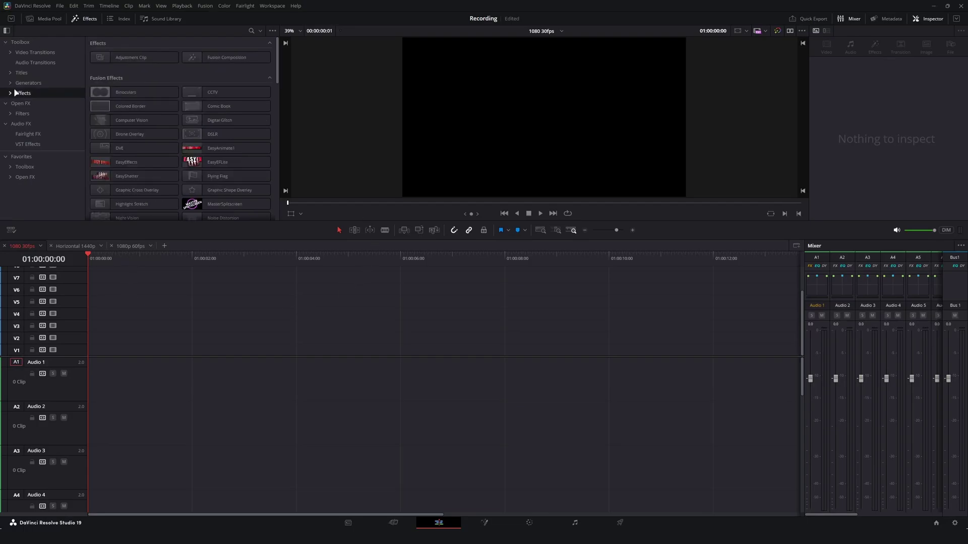
{"action": "left_click_drag", "start_coordinate": [227, 57], "coordinate": [99, 351]}
{"action": "key", "text": "shift+5"}
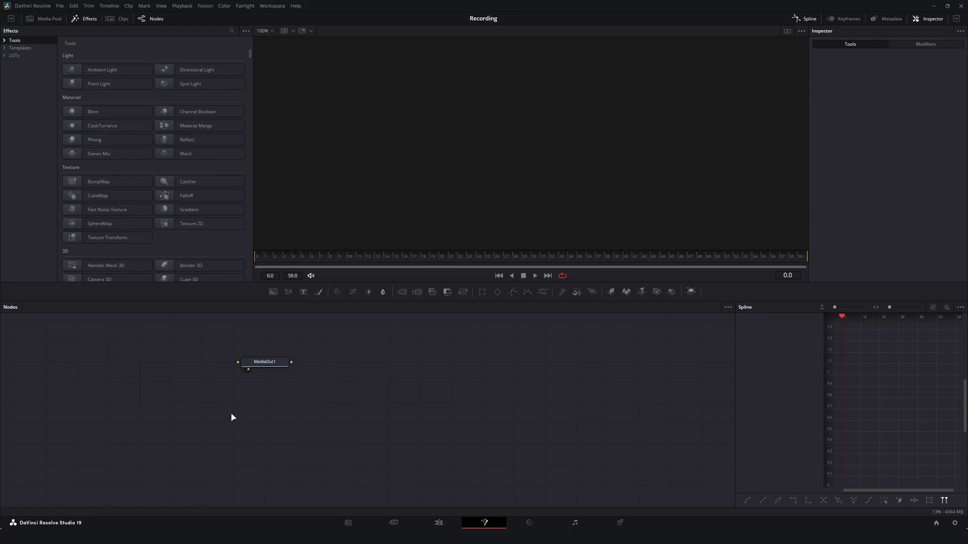
{"action": "left_click", "coordinate": [439, 523]}
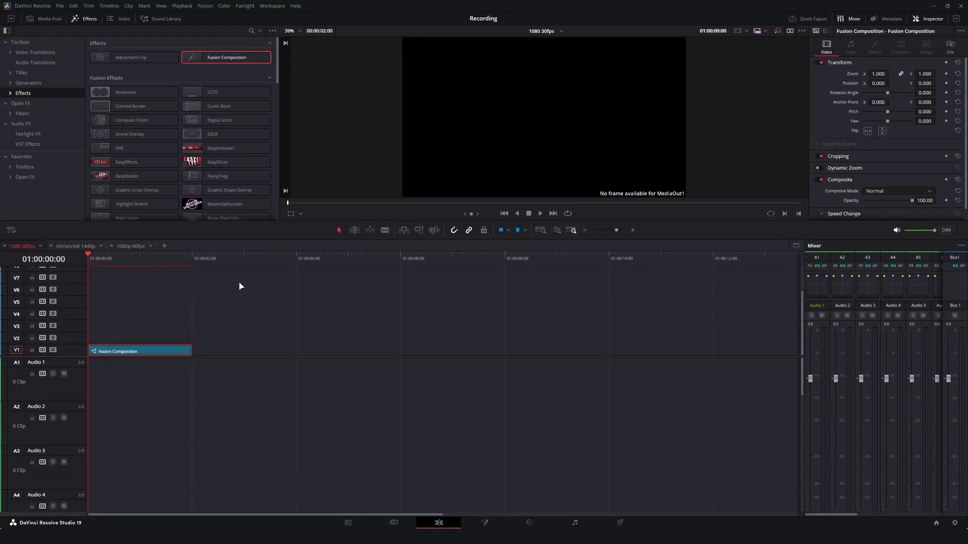
{"action": "left_click_drag", "start_coordinate": [263, 307], "coordinate": [119, 398]}
{"action": "key", "text": "Delete"}
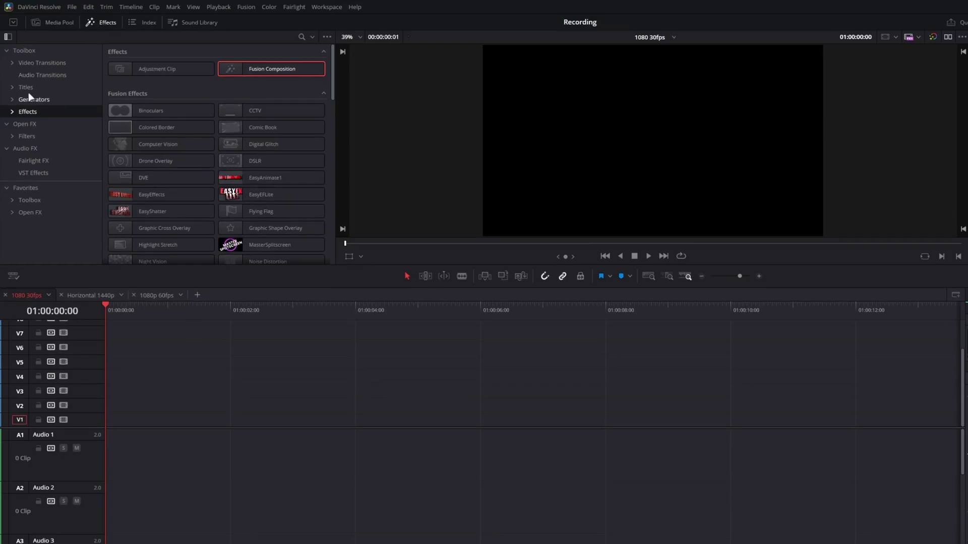
Step: Add a Text+ title to the start of V1, enlarge the viewer and select the clip
{"action": "left_click", "coordinate": [26, 87]}
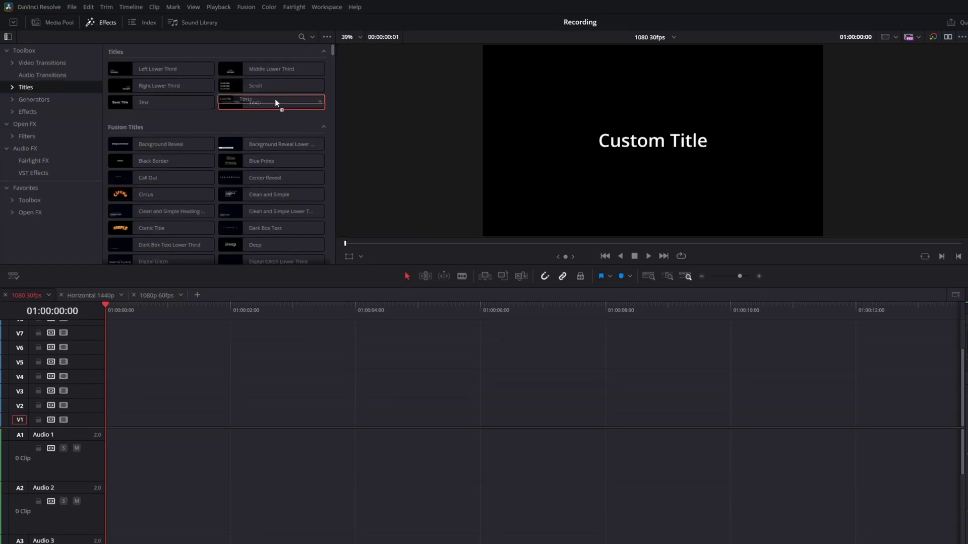
{"action": "left_click_drag", "start_coordinate": [279, 103], "coordinate": [111, 421]}
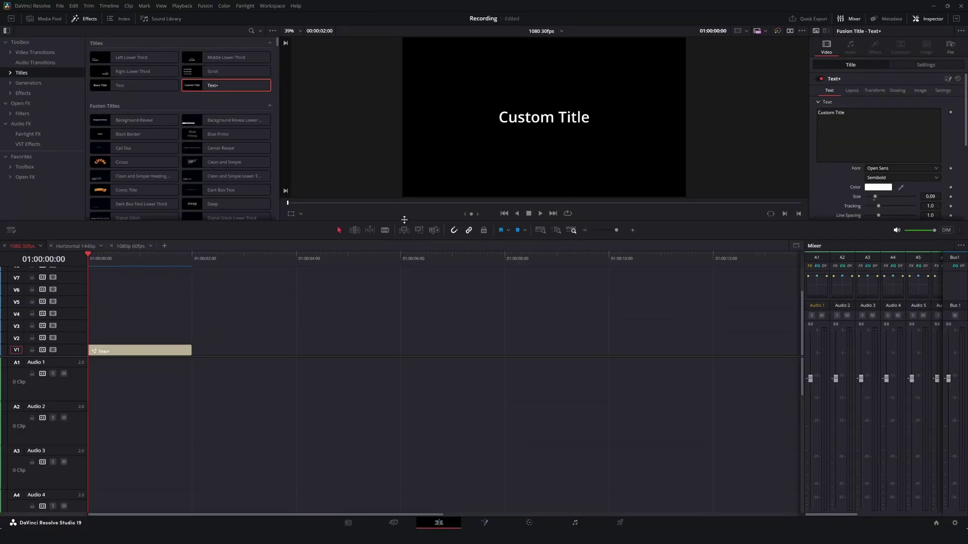
{"action": "left_click_drag", "start_coordinate": [404, 220], "coordinate": [404, 242]}
{"action": "left_click", "coordinate": [118, 366]}
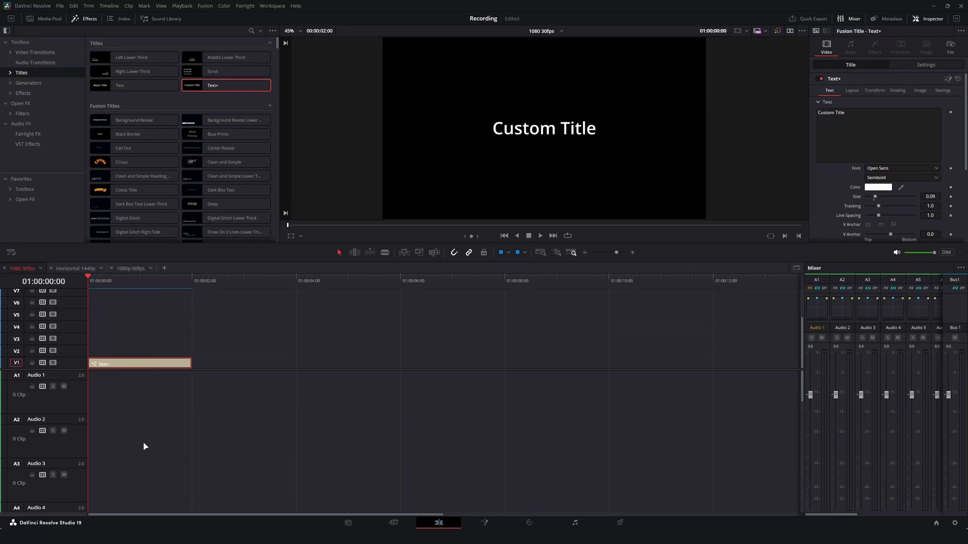
Step: Open the Text+ clip on the Fusion page and undo an accidental node move
{"action": "right_click", "coordinate": [170, 369]}
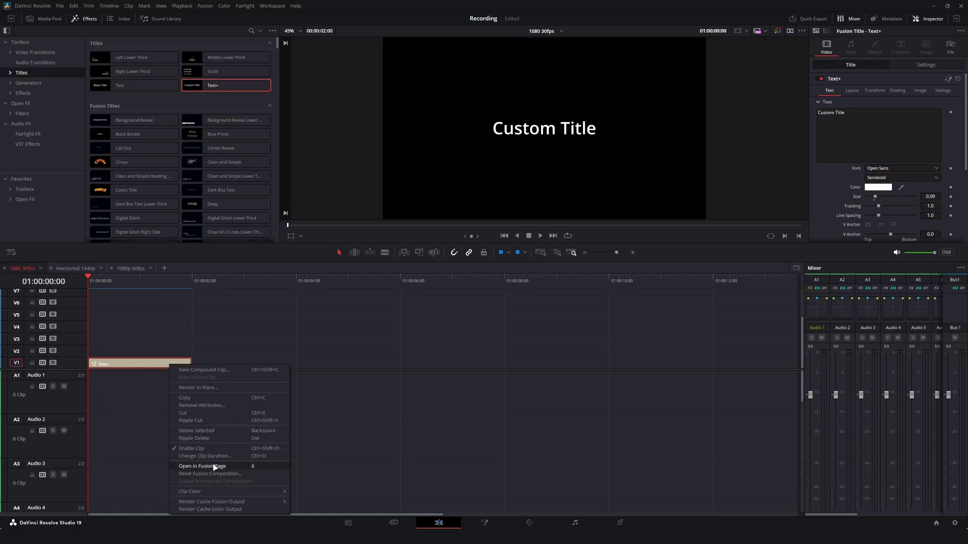
{"action": "left_click", "coordinate": [119, 383]}
{"action": "left_click", "coordinate": [487, 525]}
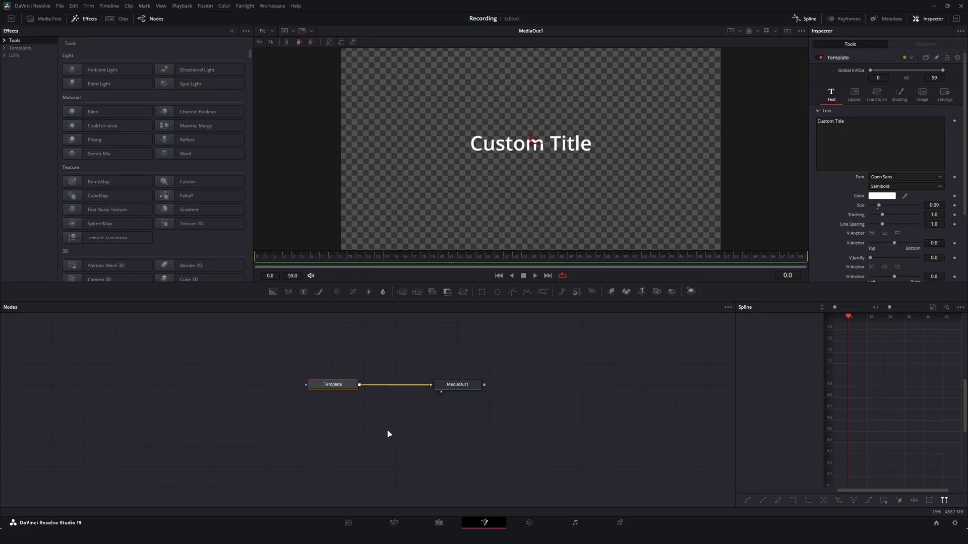
{"action": "mouse_move", "coordinate": [332, 390]}
{"action": "key", "text": "ctrl+z"}
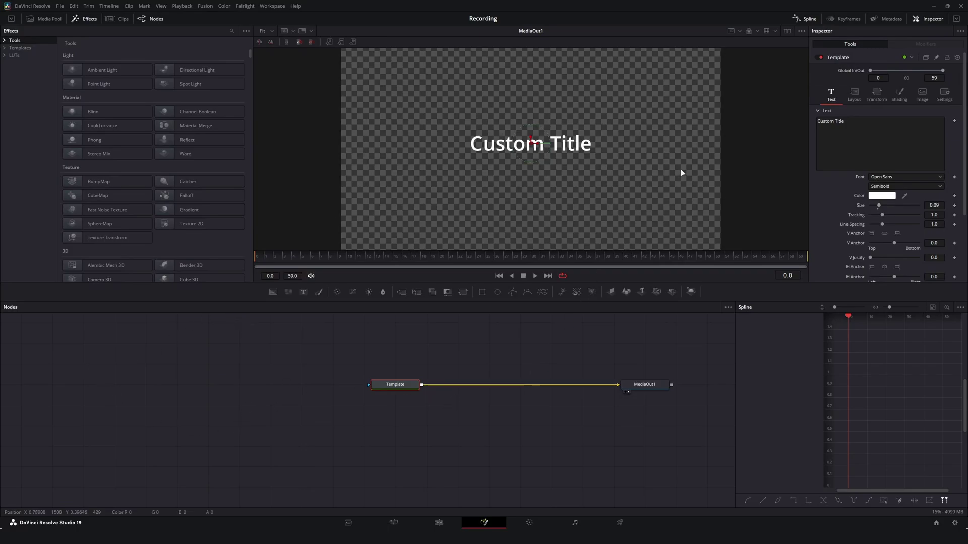
Step: Set the Template text's font to lcd phone and refit the viewer
{"action": "left_click", "coordinate": [903, 178]}
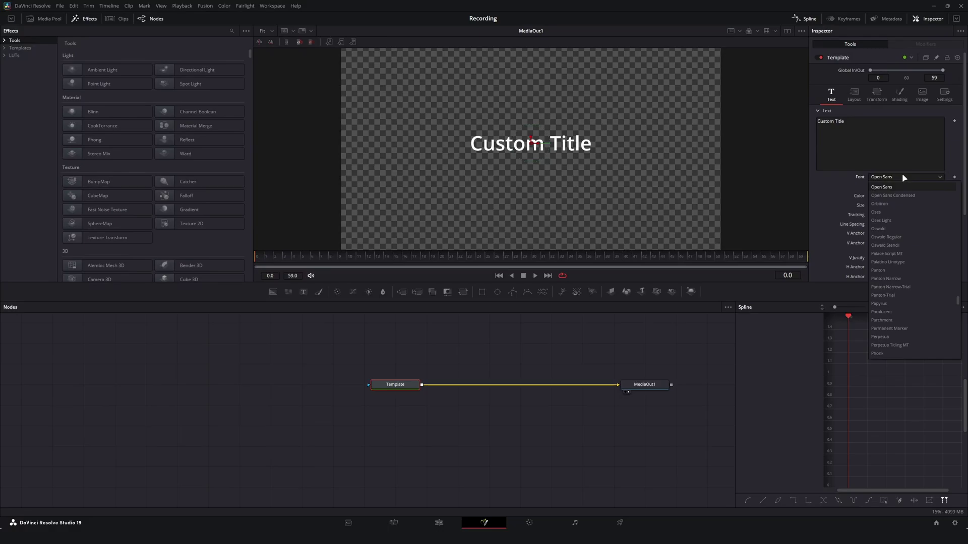
{"action": "type", "text": "lcd"}
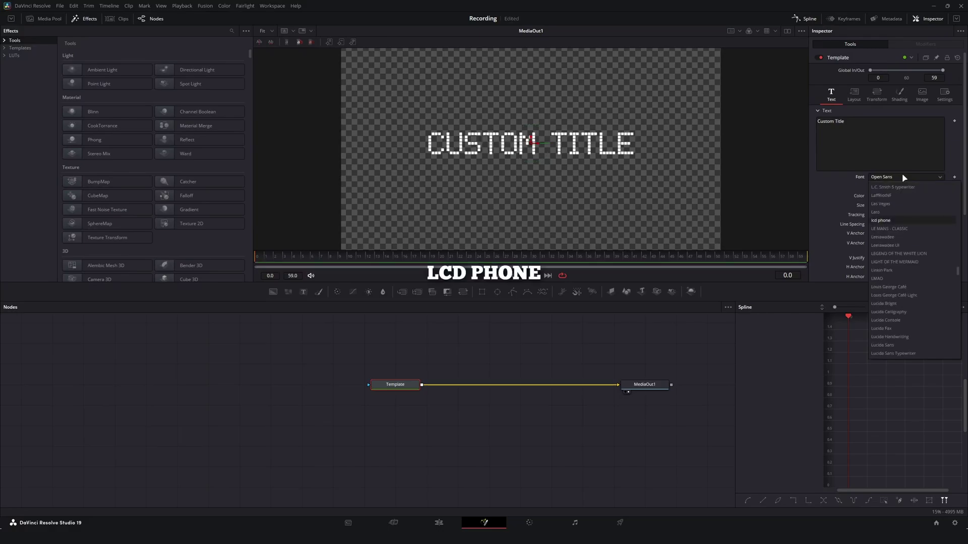
{"action": "key", "text": "Return"}
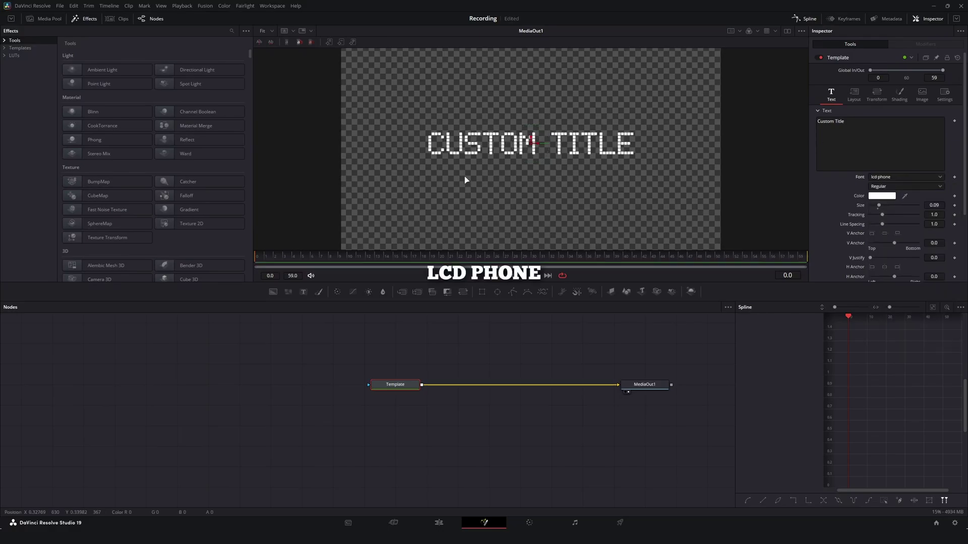
{"action": "scroll", "coordinate": [465, 179], "scroll_direction": "up", "scroll_amount": 3}
{"action": "scroll", "coordinate": [458, 194], "scroll_direction": "down", "scroll_amount": 3}
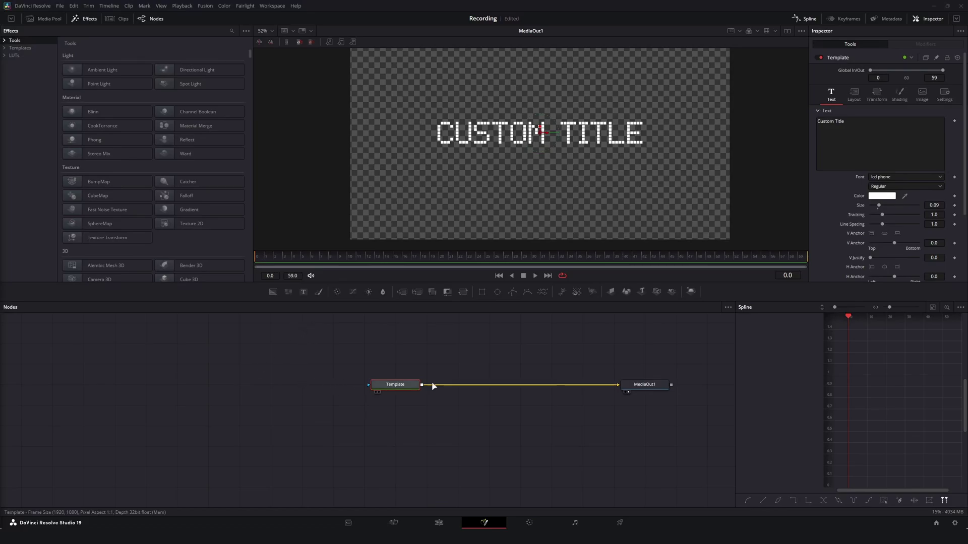
Step: Move the Template node left and add a Mosaic Blur node after it via the 'mosa' search
{"action": "key", "text": "1"}
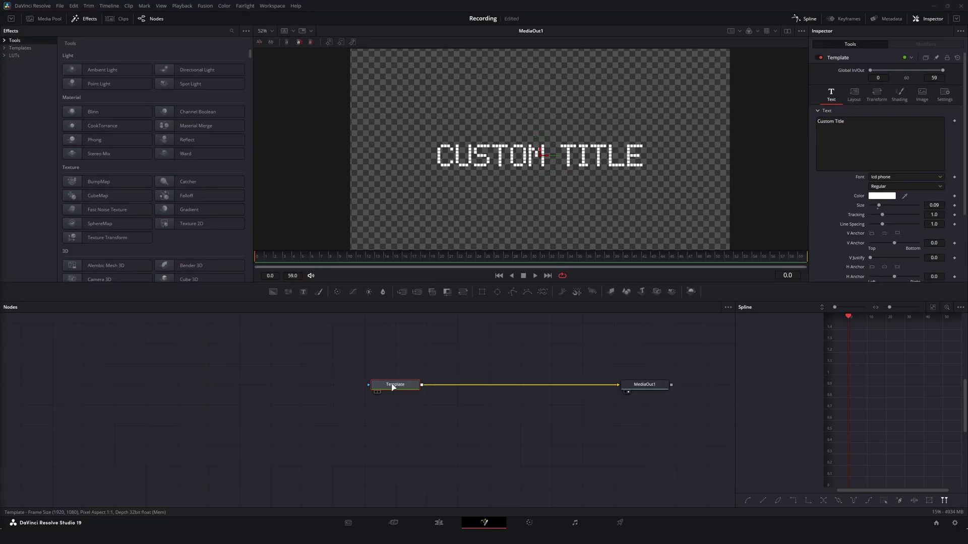
{"action": "left_click_drag", "start_coordinate": [394, 387], "coordinate": [239, 387]}
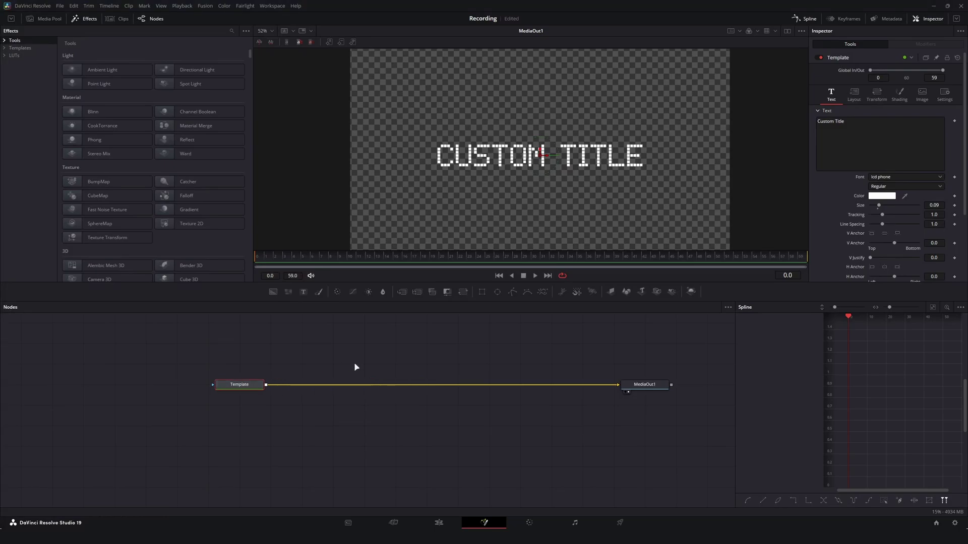
{"action": "key", "text": "shift+space"}
{"action": "type", "text": "mosa"}
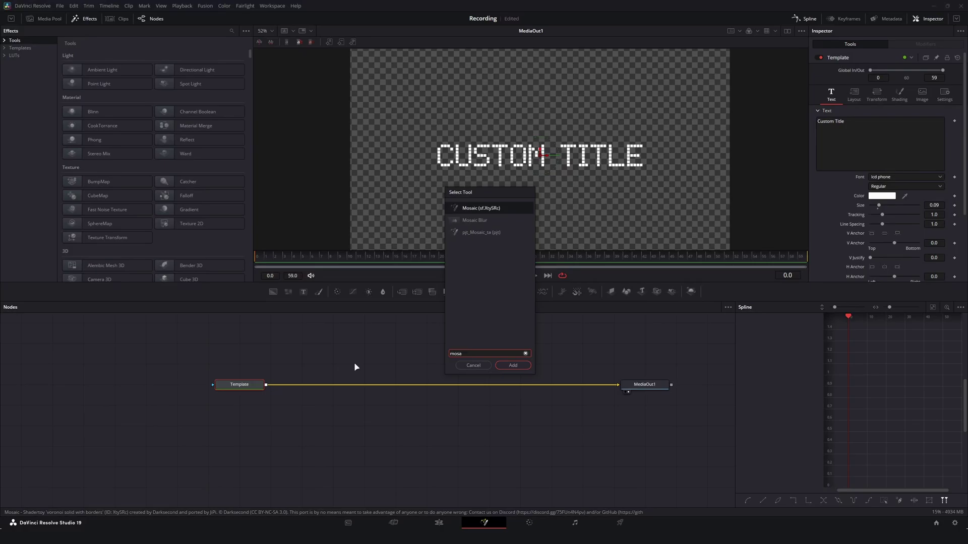
{"action": "key", "text": "Down"}
{"action": "key", "text": "Return"}
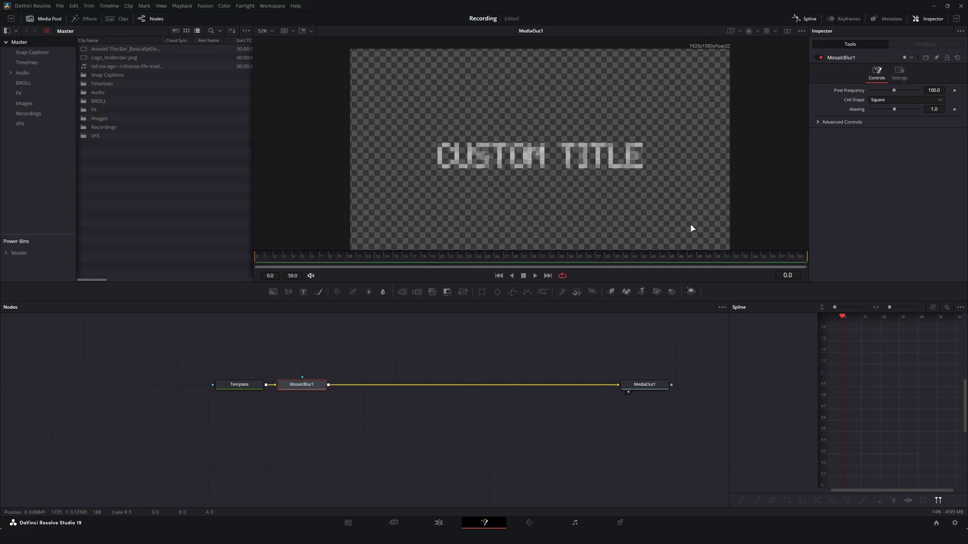
Step: Set MosaicBlur1 Aliasing to 0 and Pixel Frequency to 20, then return to frame 0
{"action": "key", "text": "space"}
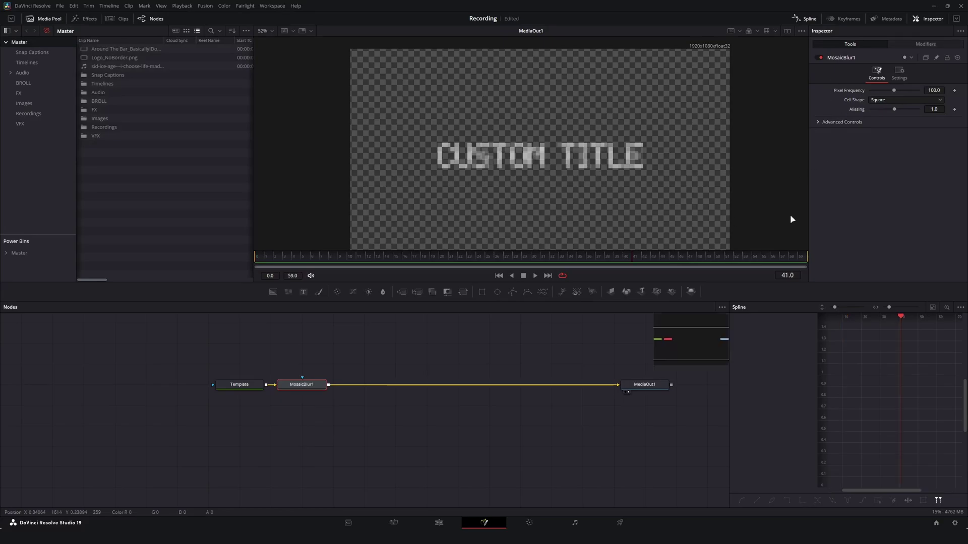
{"action": "left_click_drag", "start_coordinate": [894, 109], "coordinate": [845, 137]}
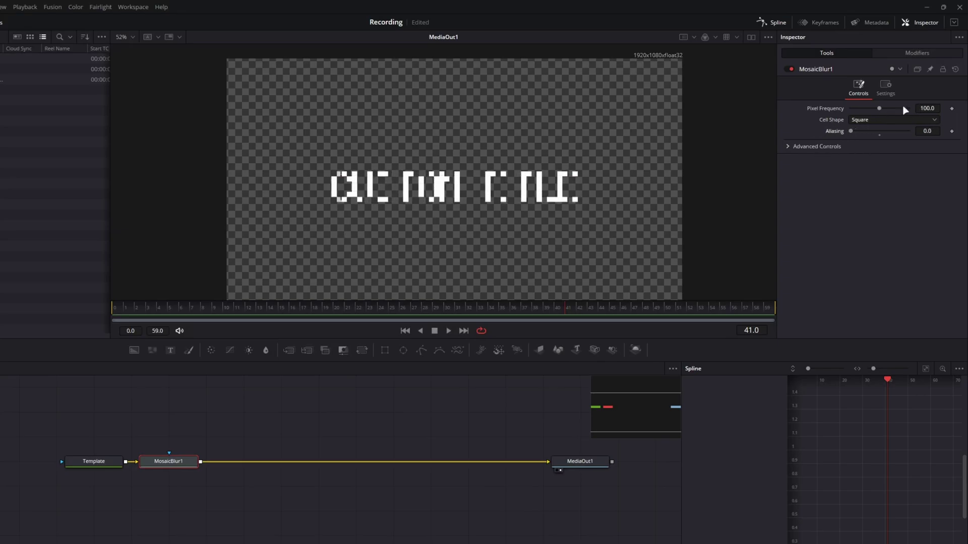
{"action": "left_click_drag", "start_coordinate": [877, 110], "coordinate": [860, 115]}
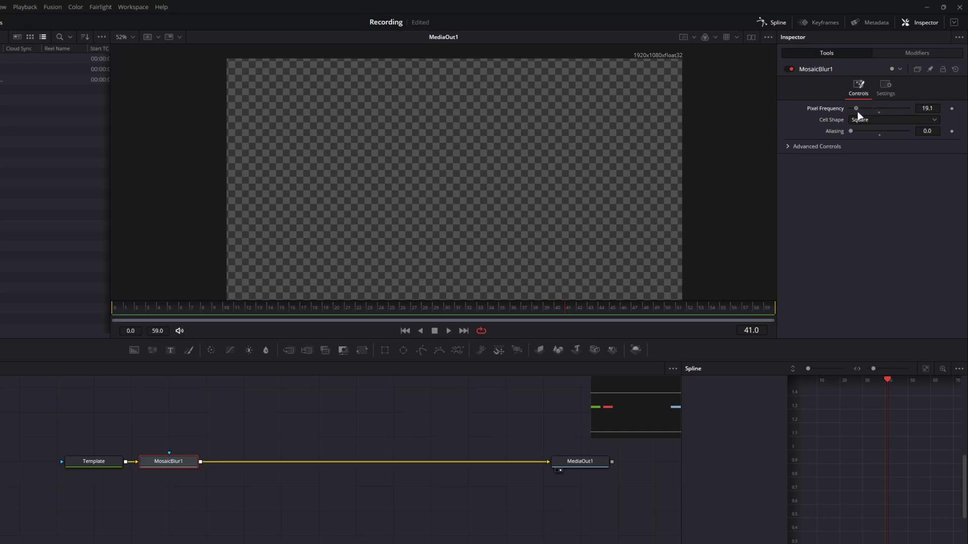
{"action": "left_click", "coordinate": [927, 108]}
{"action": "key", "text": "BackSpace"}
{"action": "type", "text": "20"}
{"action": "key", "text": "Tab"}
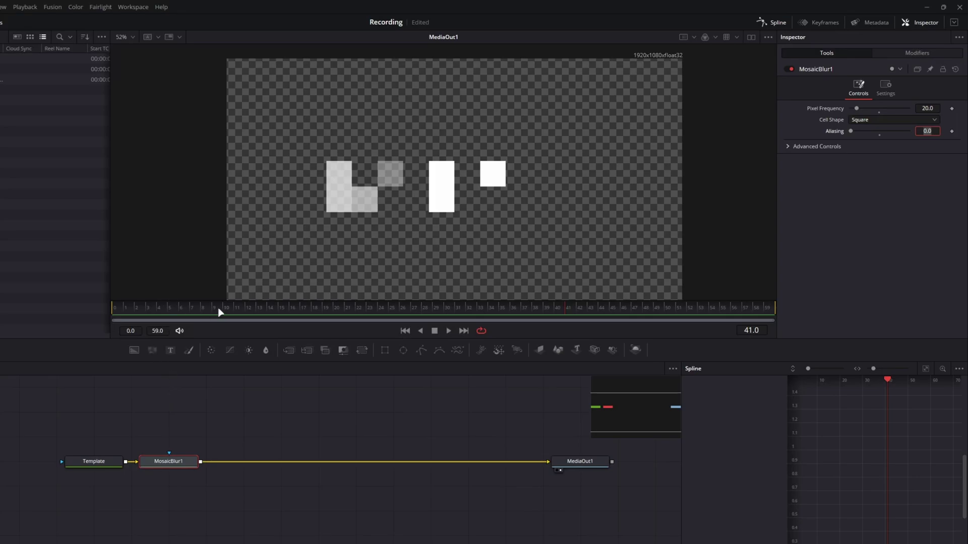
{"action": "key", "text": "Home"}
Step: Keyframe Pixel Frequency at frame 0, then set it to 300 at a later frame
{"action": "left_click", "coordinate": [952, 109]}
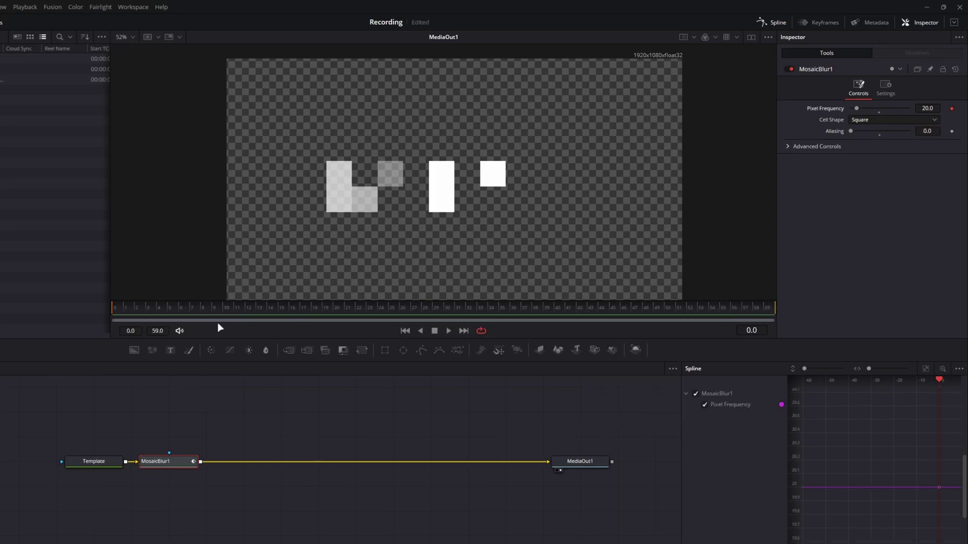
{"action": "left_click_drag", "start_coordinate": [227, 313], "coordinate": [481, 321]}
{"action": "left_click_drag", "start_coordinate": [858, 110], "coordinate": [923, 119]}
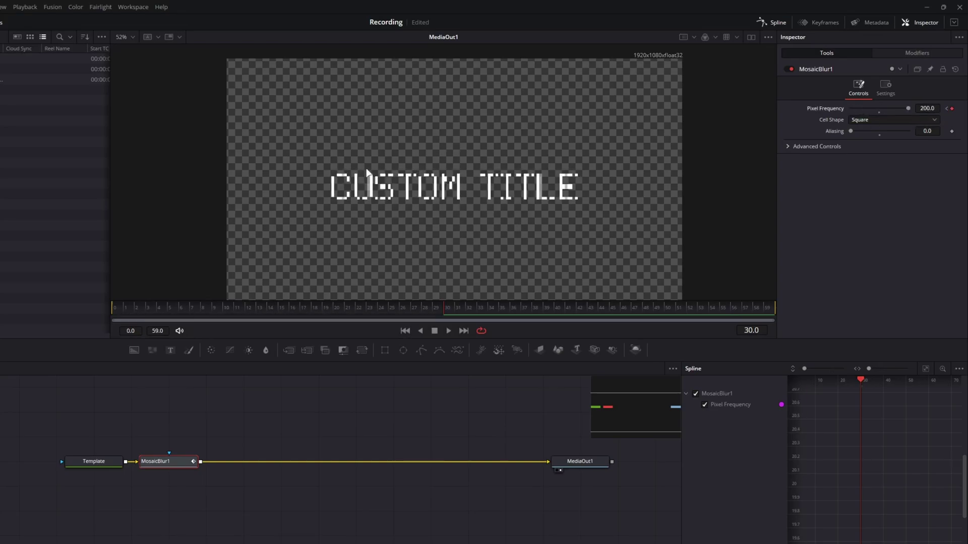
{"action": "left_click", "coordinate": [928, 110]}
{"action": "type", "text": "300"}
{"action": "key", "text": "Tab"}
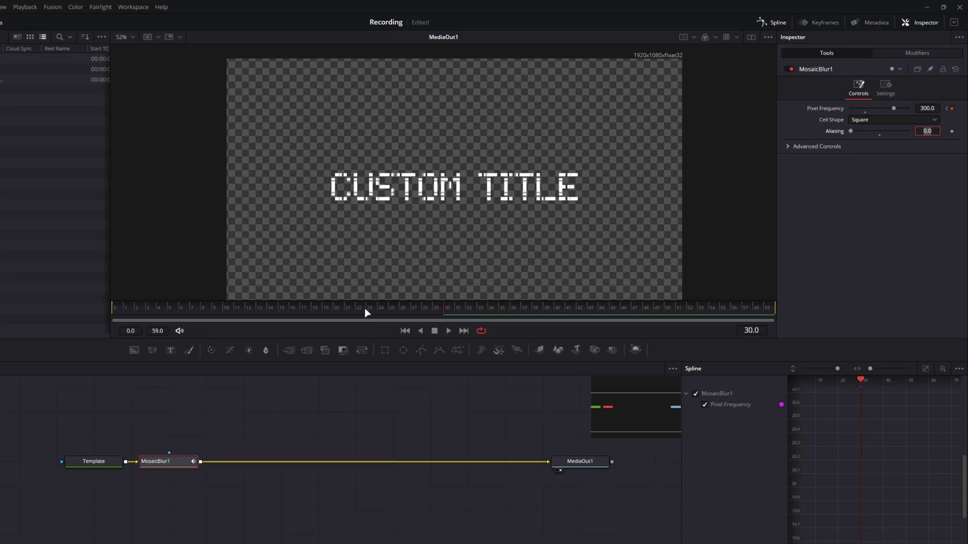
Step: Try a Pixel Frequency of 600, undo back to 300, and check frame 25
{"action": "left_click_drag", "start_coordinate": [364, 307], "coordinate": [446, 314]}
{"action": "left_click", "coordinate": [927, 108]}
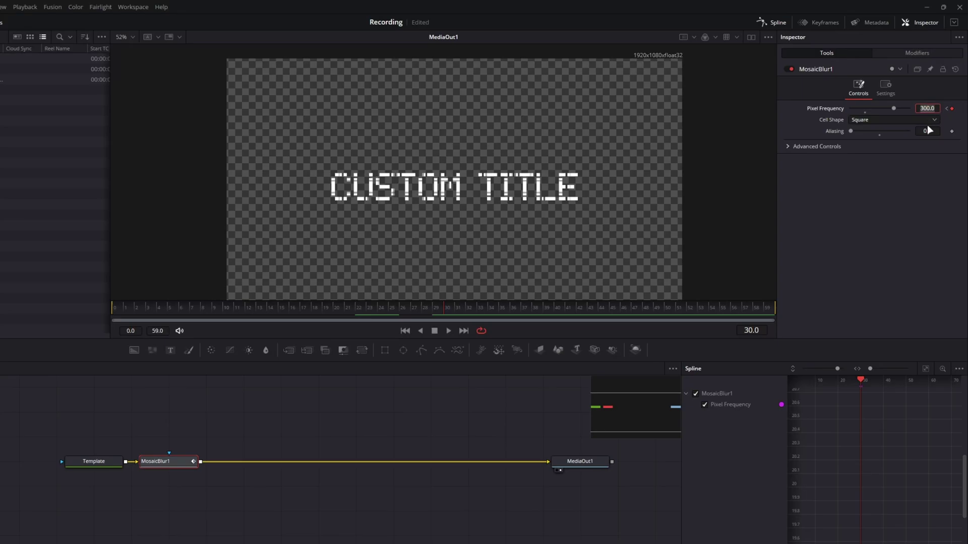
{"action": "type", "text": "600"}
{"action": "key", "text": "Tab"}
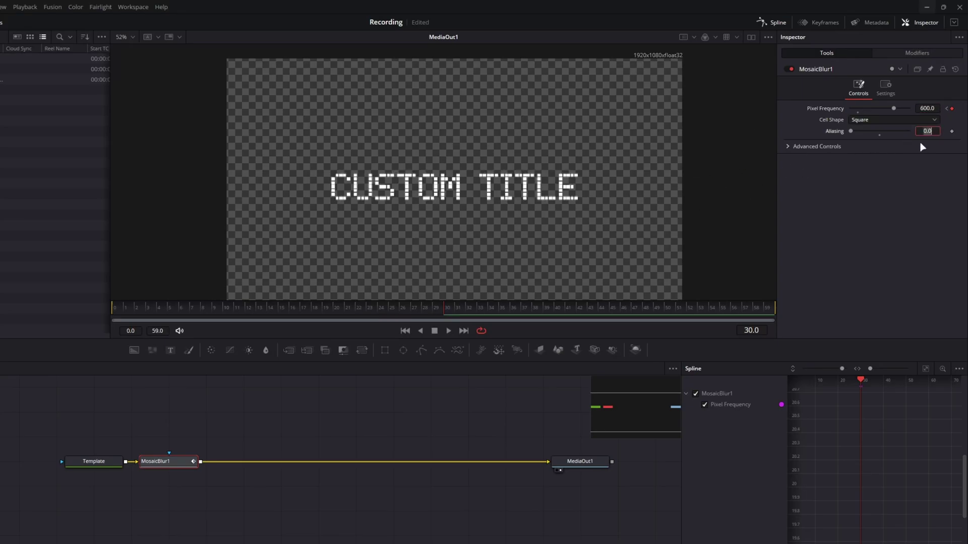
{"action": "left_click", "coordinate": [903, 212]}
{"action": "key", "text": "ctrl+z"}
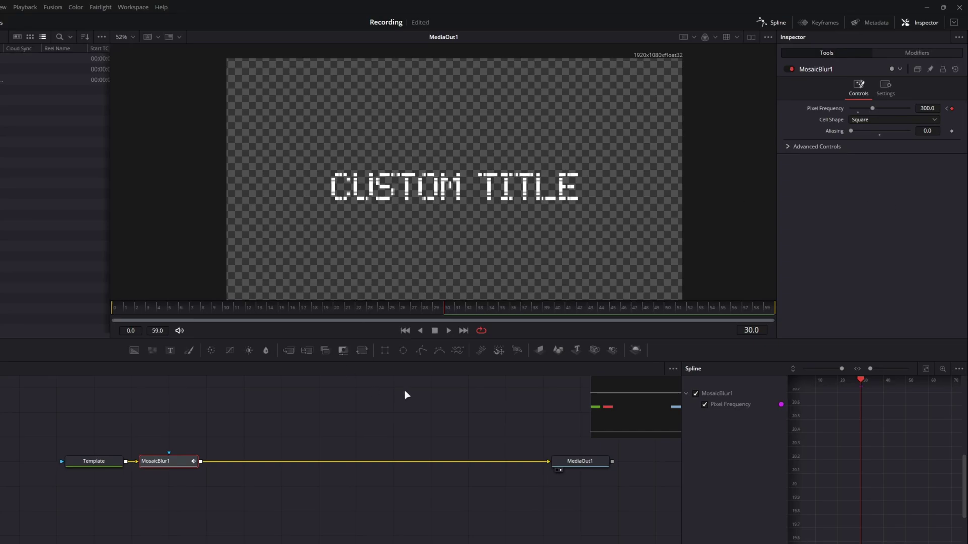
{"action": "left_click_drag", "start_coordinate": [377, 312], "coordinate": [391, 314]}
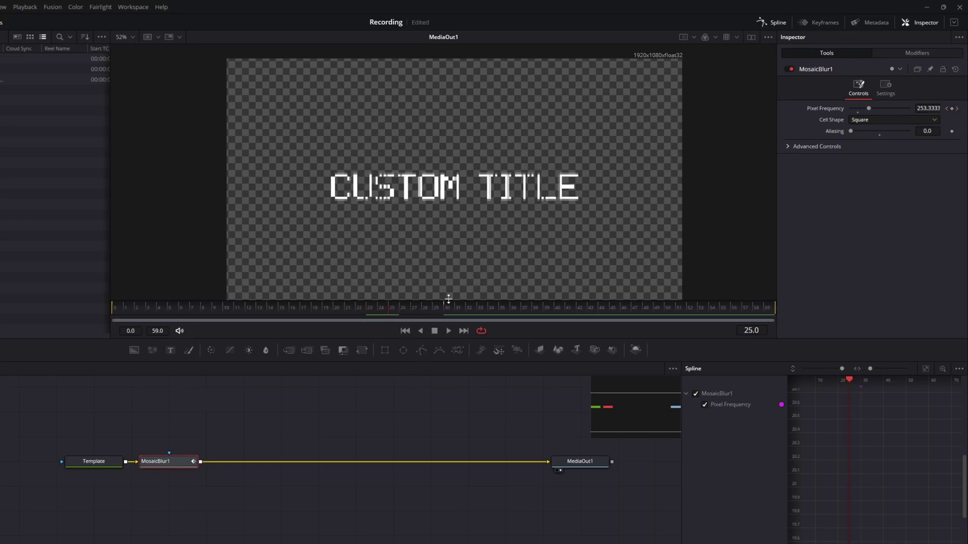
Step: Keyframe MosaicBlur1 Blend at 1.0, set it to 0 at frame 34, and scrub back to check
{"action": "left_click", "coordinate": [889, 90]}
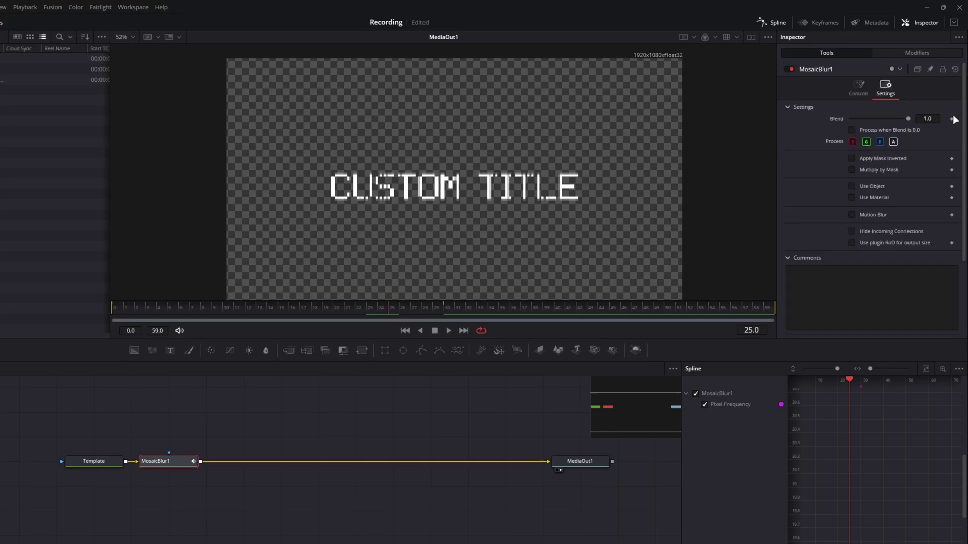
{"action": "left_click", "coordinate": [952, 119]}
{"action": "left_click_drag", "start_coordinate": [410, 313], "coordinate": [492, 313]}
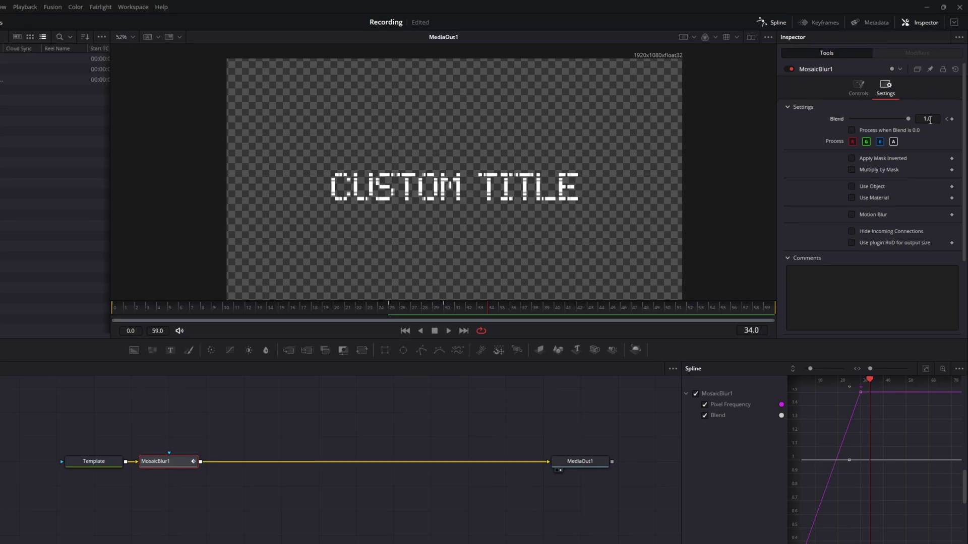
{"action": "left_click", "coordinate": [931, 119]}
{"action": "type", "text": "0"}
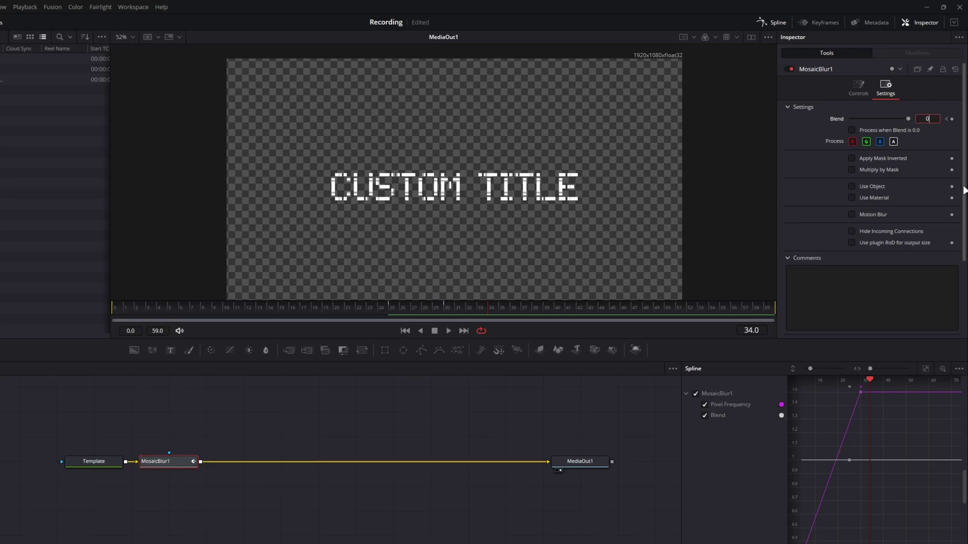
{"action": "key", "text": "Return"}
{"action": "left_click", "coordinate": [448, 318]}
{"action": "left_click_drag", "start_coordinate": [448, 317], "coordinate": [115, 320]}
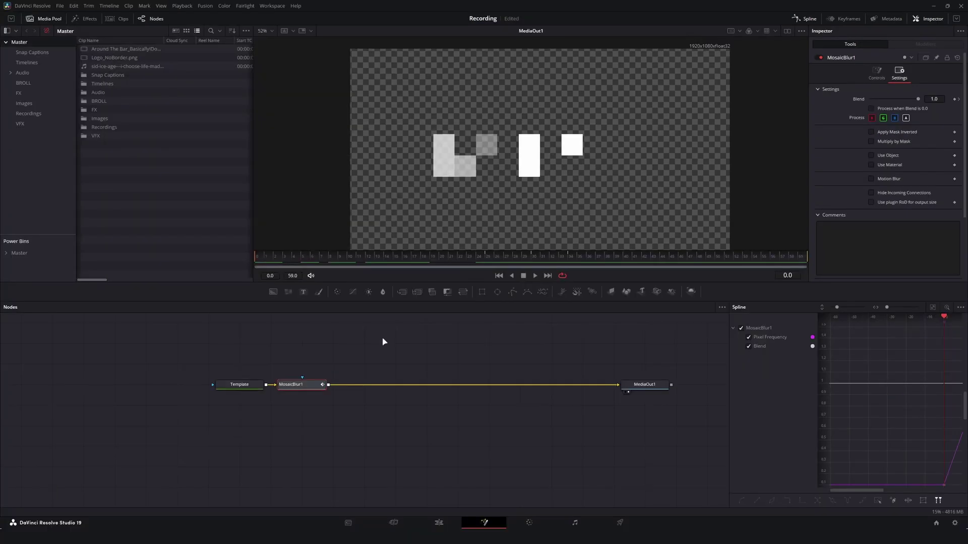
Step: Play the mosaic animation once, then shrink the viewer and widen the Spline graph panel
{"action": "key", "text": "space"}
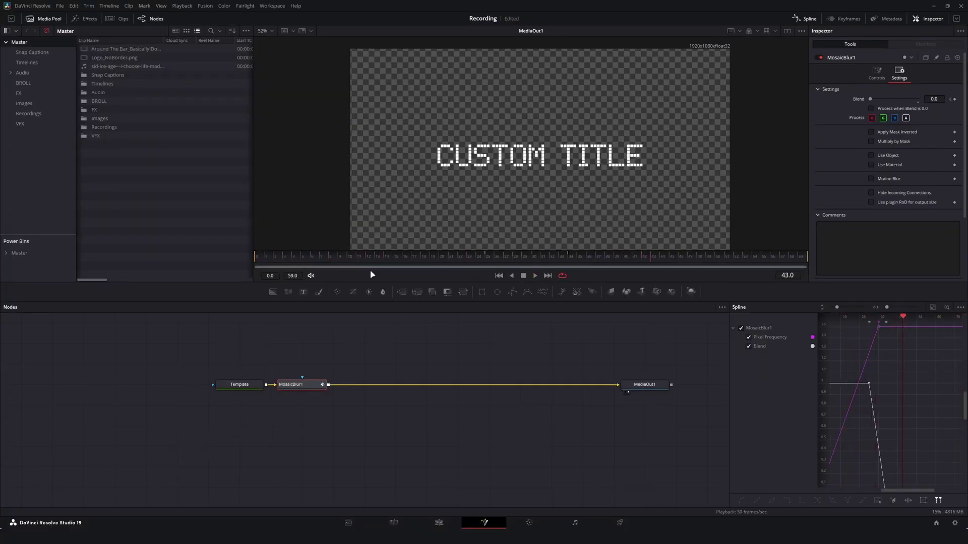
{"action": "key", "text": "space"}
{"action": "left_click_drag", "start_coordinate": [699, 283], "coordinate": [698, 269]}
{"action": "left_click_drag", "start_coordinate": [727, 310], "coordinate": [639, 310]}
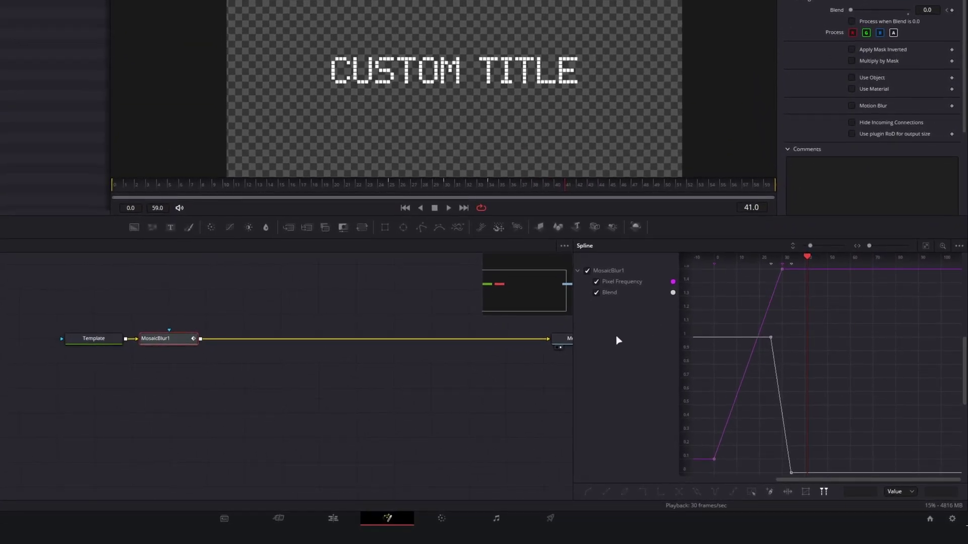
Step: Fit the Spline view, smooth all mosaic keyframes with F, and replay from the start
{"action": "left_click", "coordinate": [926, 248]}
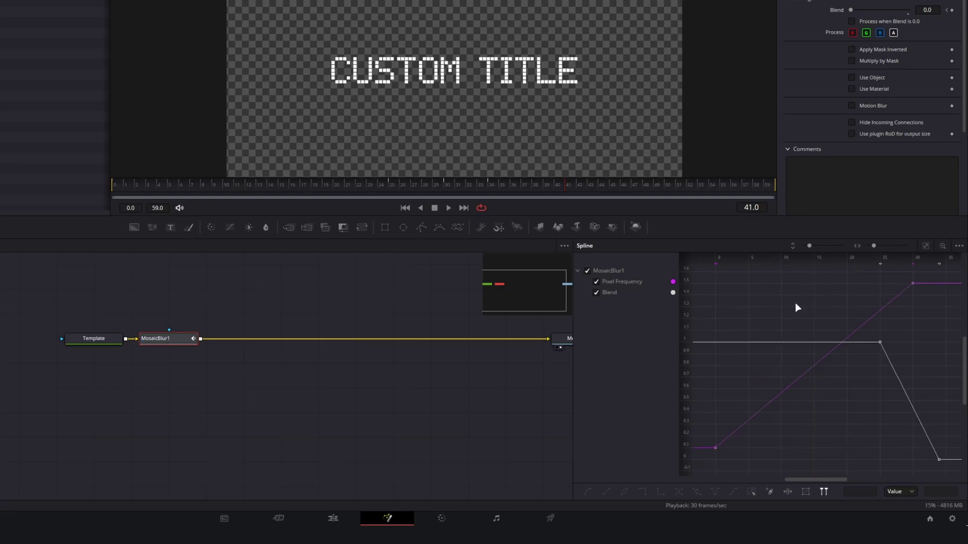
{"action": "key", "text": "ctrl+a"}
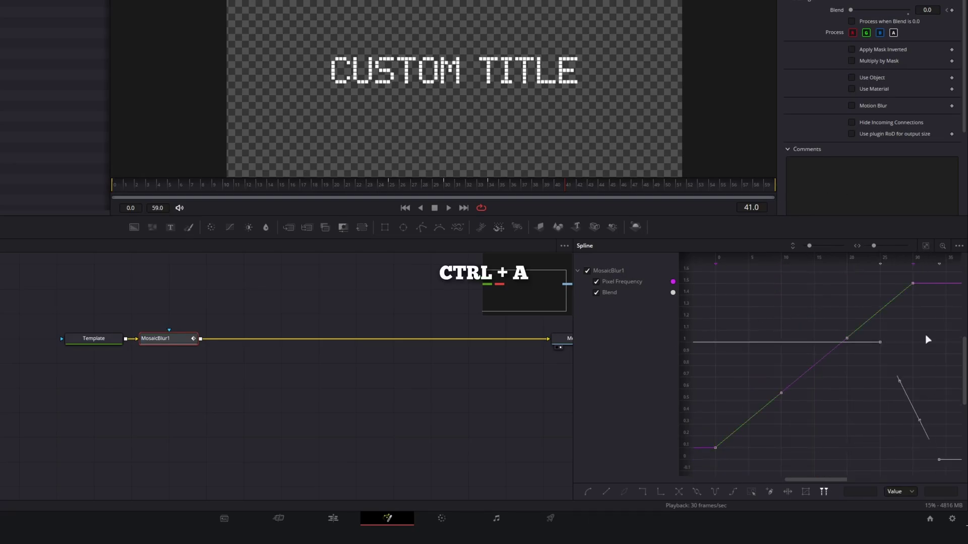
{"action": "key", "text": "f"}
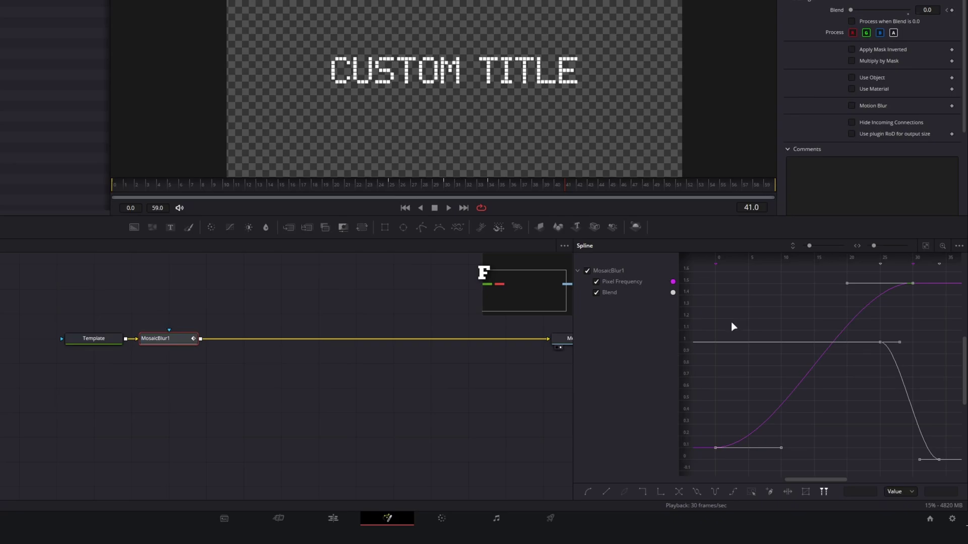
{"action": "left_click", "coordinate": [223, 191]}
{"action": "key", "text": "space"}
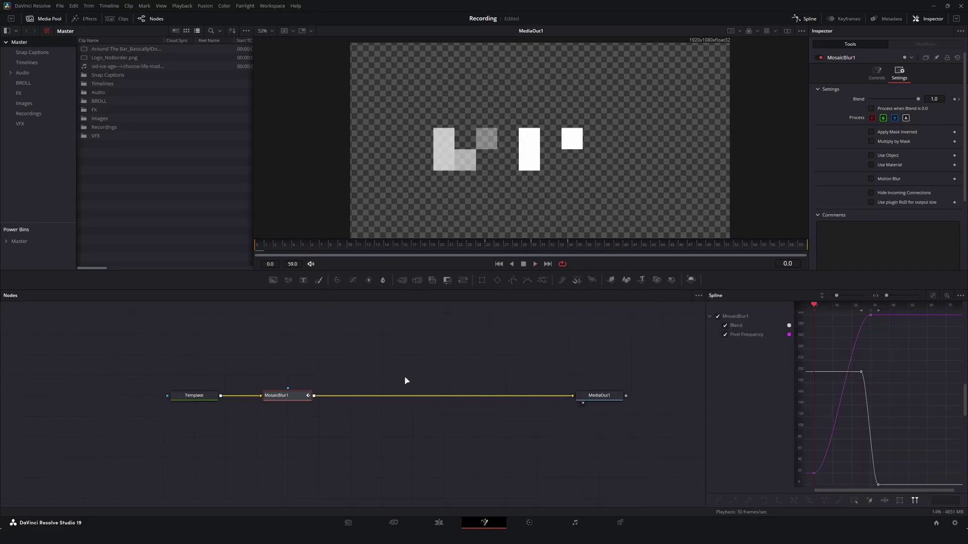
Step: Add a Transform after MosaicBlur1, keyframing Size 1.0 at frame 30 and 1.2 at frame 0
{"action": "key", "text": "shift+space"}
{"action": "type", "text": "trans"}
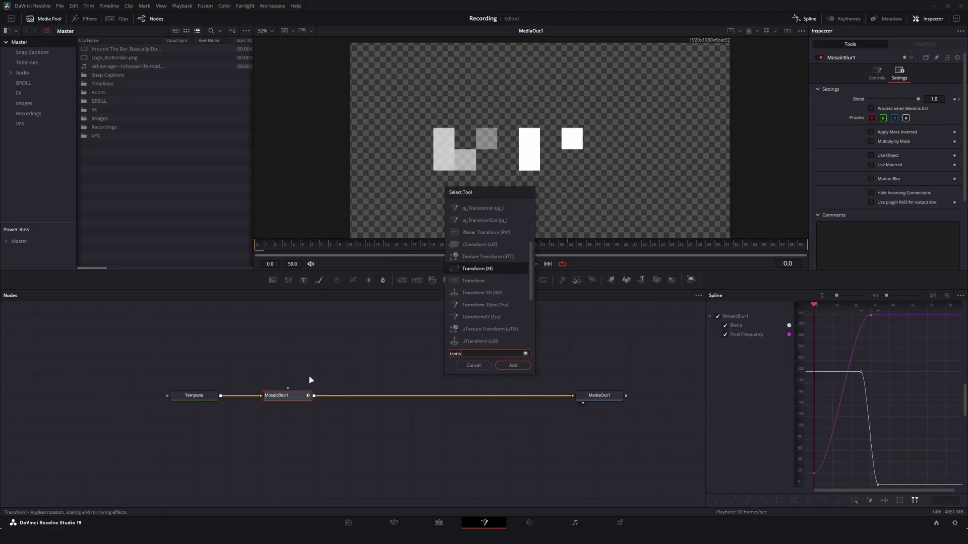
{"action": "key", "text": "Return"}
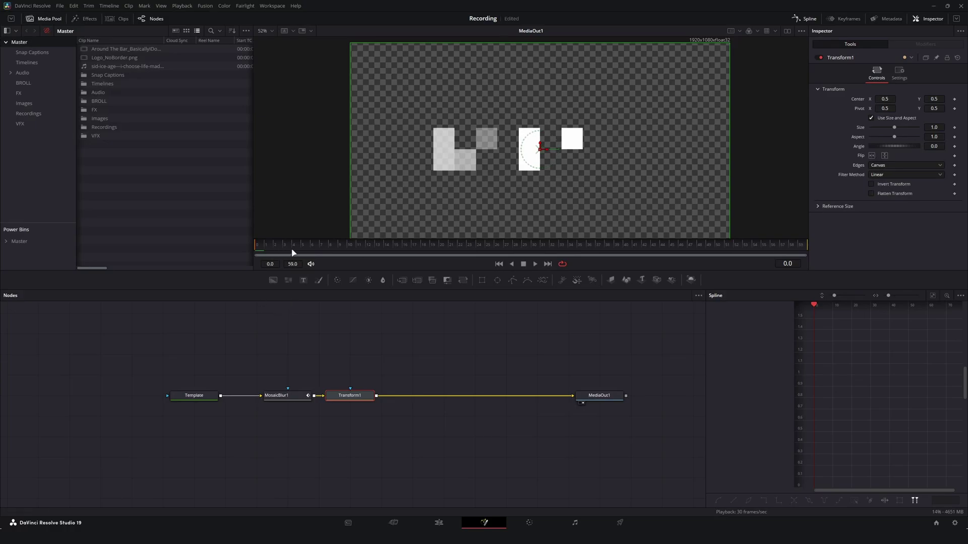
{"action": "left_click", "coordinate": [954, 127]}
{"action": "left_click_drag", "start_coordinate": [460, 249], "coordinate": [535, 249]}
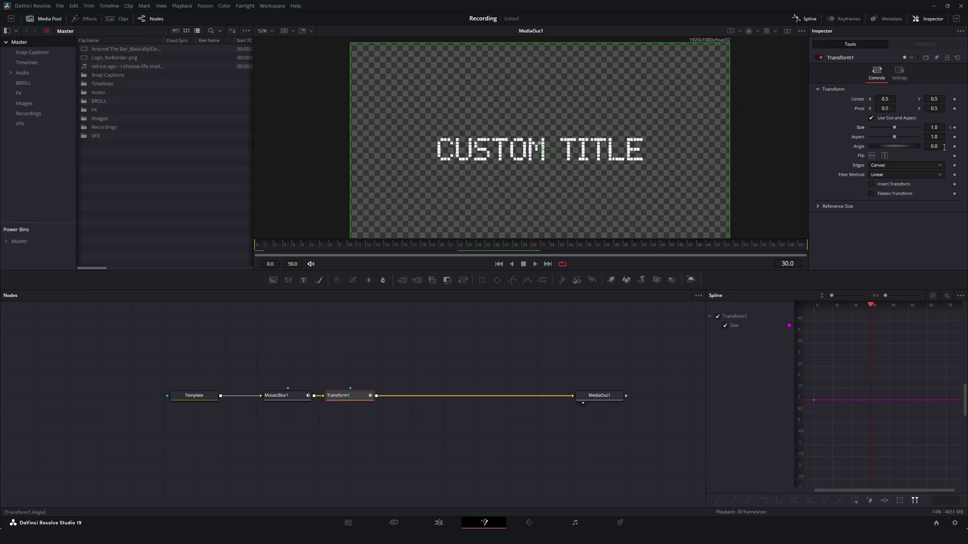
{"action": "left_click", "coordinate": [955, 128]}
{"action": "key", "text": "Home"}
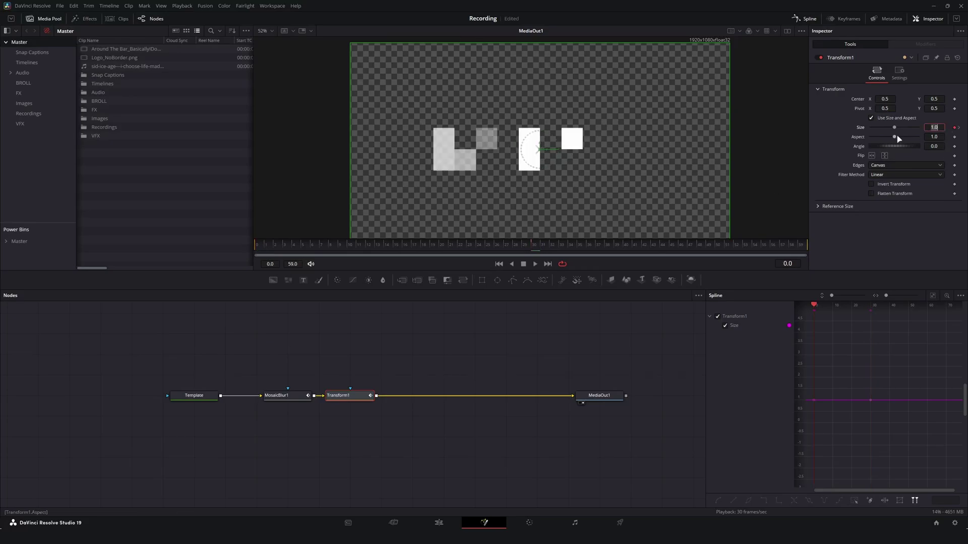
{"action": "type", "text": "1.2"}
{"action": "key", "text": "Tab"}
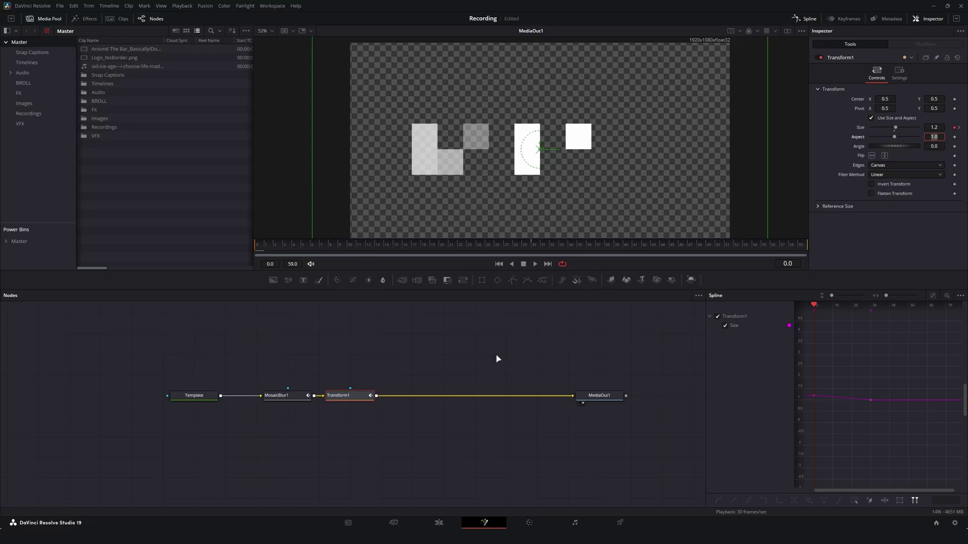
{"action": "left_click_drag", "start_coordinate": [262, 247], "coordinate": [550, 251]}
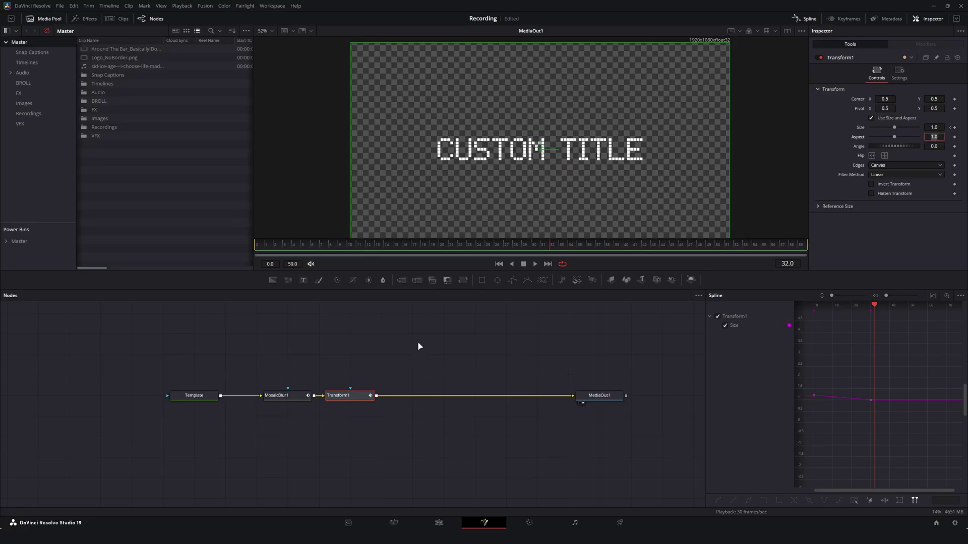
Step: Smooth the Size keyframes with S, lengthen the first key's easing, and play it back
{"action": "left_click_drag", "start_coordinate": [706, 363], "coordinate": [658, 363]}
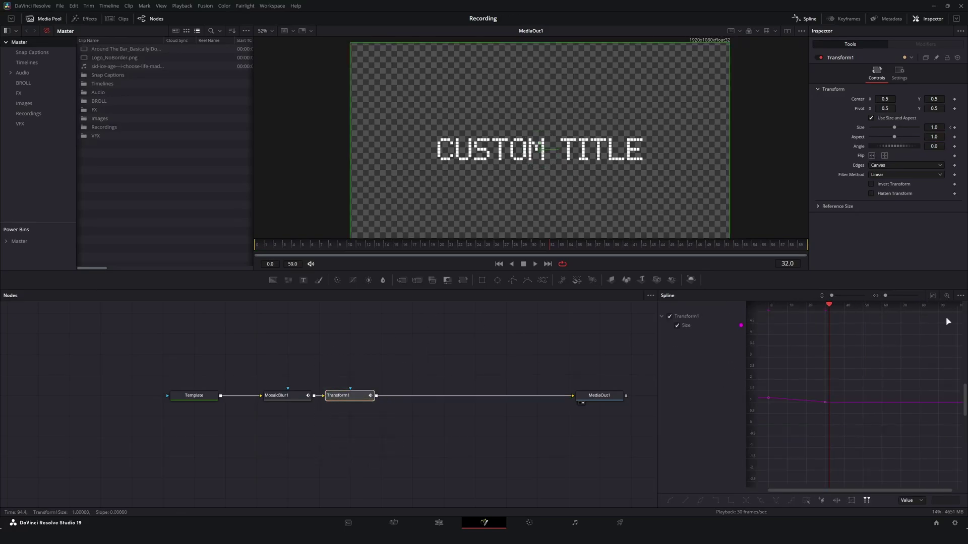
{"action": "left_click", "coordinate": [932, 296]}
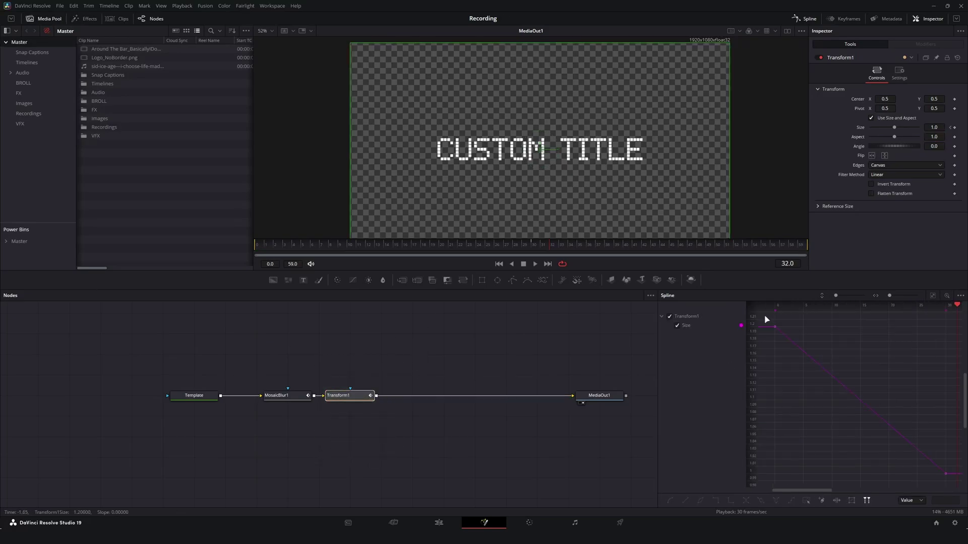
{"action": "left_click_drag", "start_coordinate": [764, 315], "coordinate": [963, 488]}
{"action": "key", "text": "s"}
{"action": "left_click_drag", "start_coordinate": [794, 327], "coordinate": [775, 456]}
{"action": "key", "text": "space"}
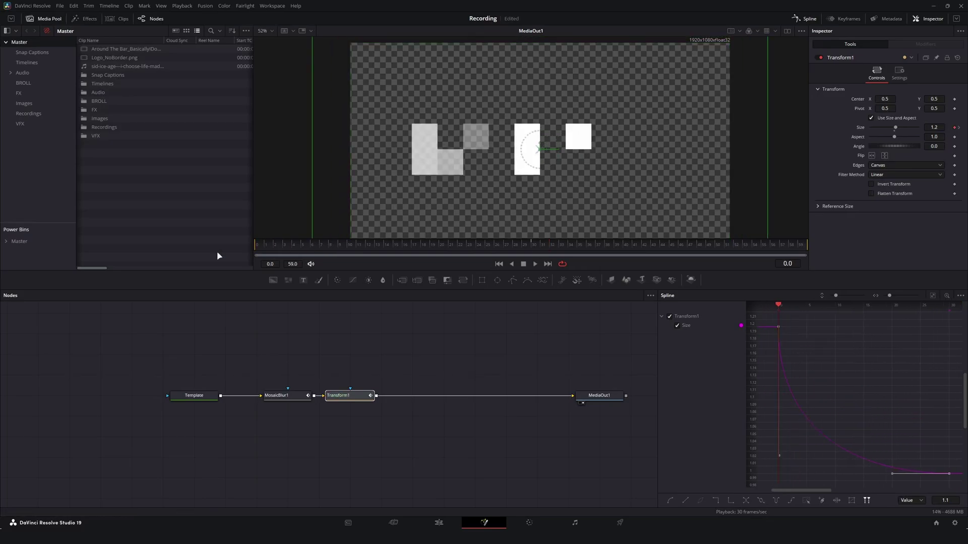
{"action": "key", "text": "space"}
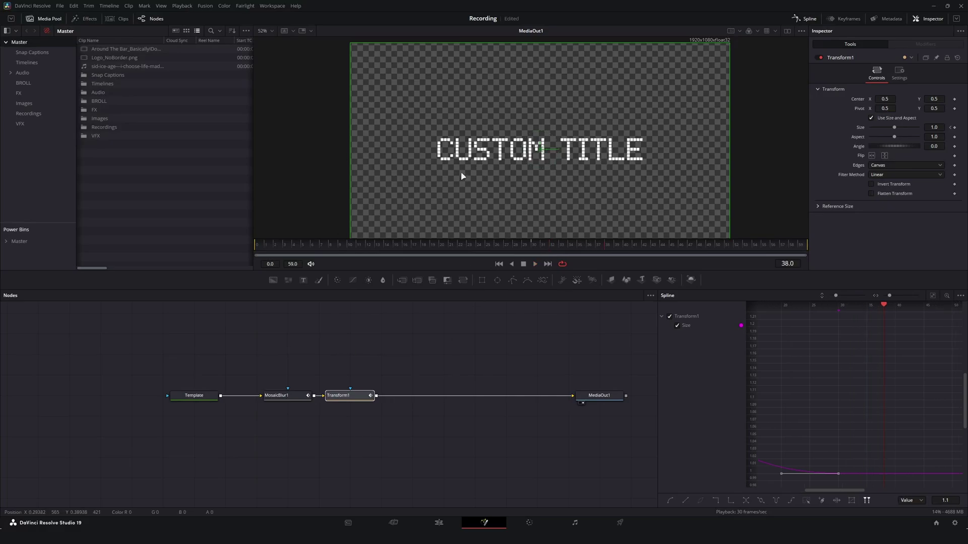
Step: Preview the title animation to frame 21, select the Template node, and bring the browser over Resolve
{"action": "left_click", "coordinate": [224, 341]}
{"action": "key", "text": "space"}
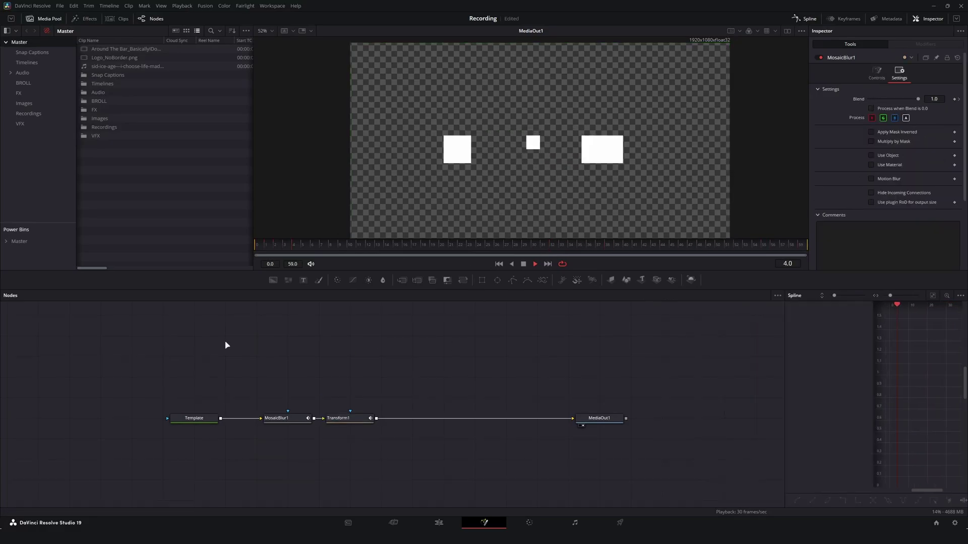
{"action": "key", "text": "space"}
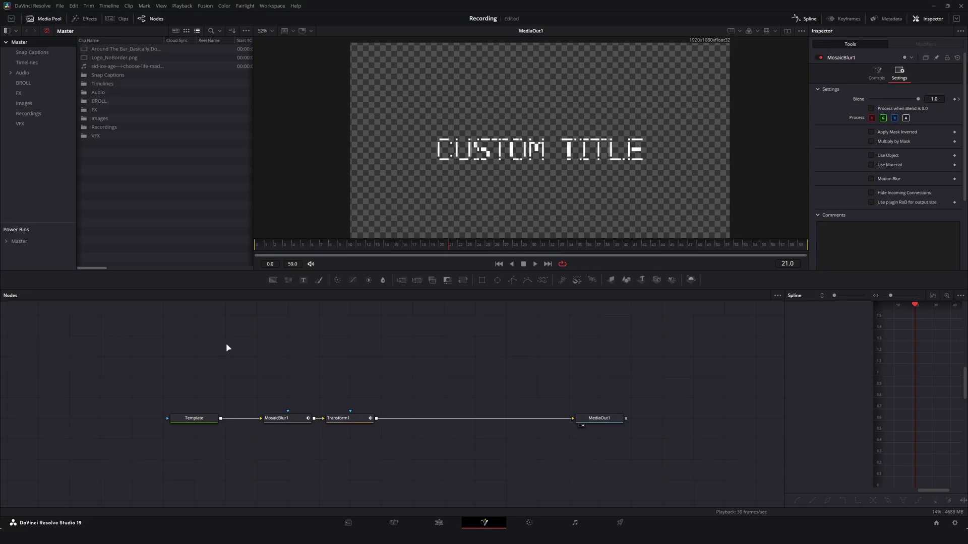
{"action": "left_click", "coordinate": [194, 418]}
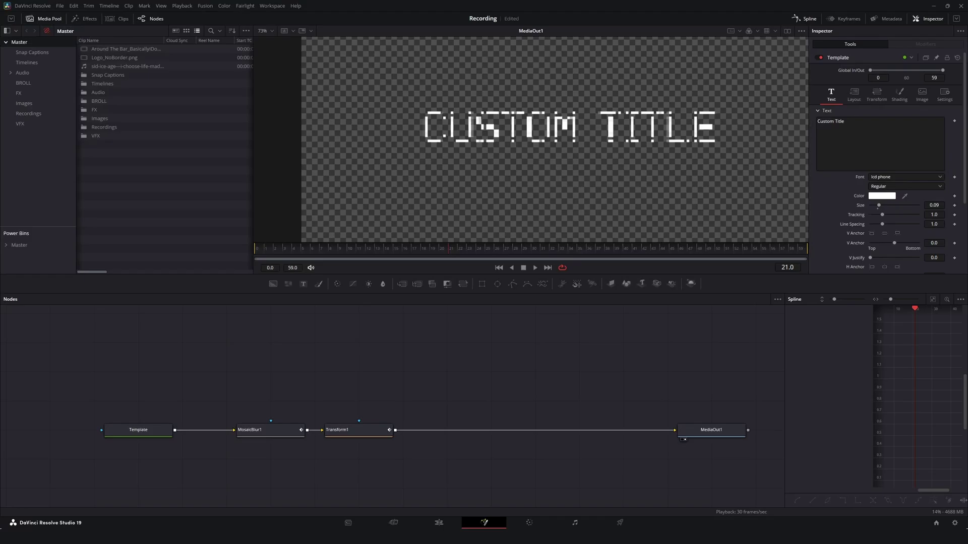
{"action": "left_click_drag", "start_coordinate": [0, 211], "coordinate": [473, 1]}
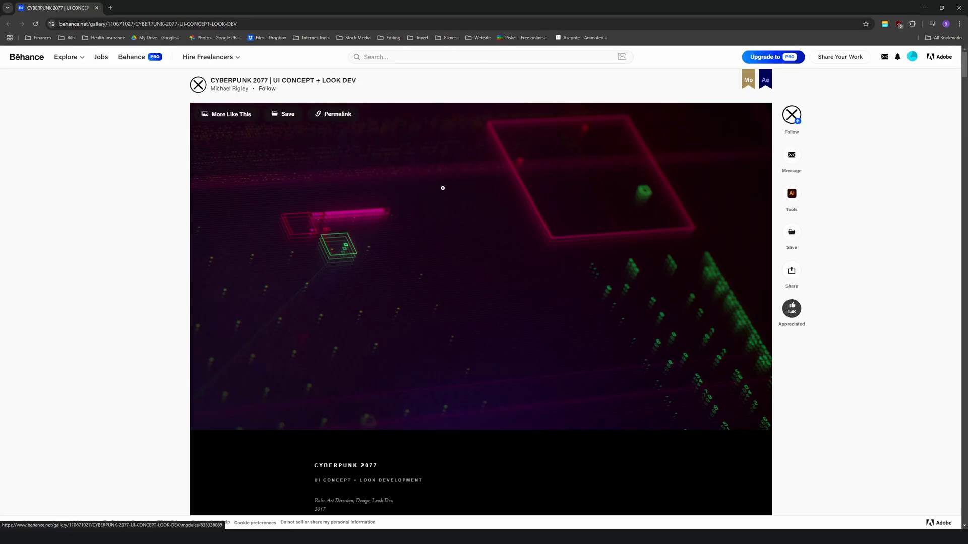
Step: Scroll through the Cyberpunk 2077 UI concept images and open one grid image full-screen
{"action": "scroll", "coordinate": [443, 188], "scroll_direction": "down", "scroll_amount": 15}
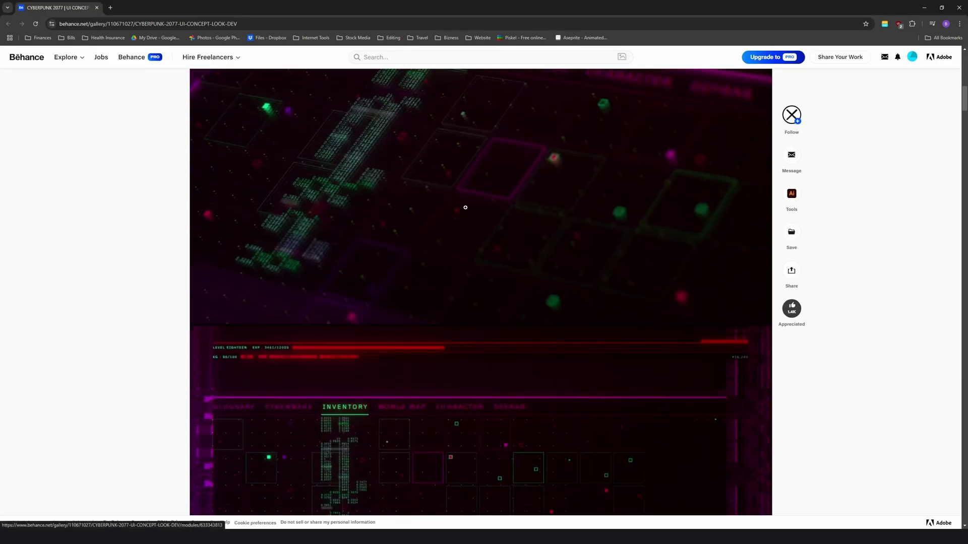
{"action": "scroll", "coordinate": [577, 216], "scroll_direction": "down", "scroll_amount": 10}
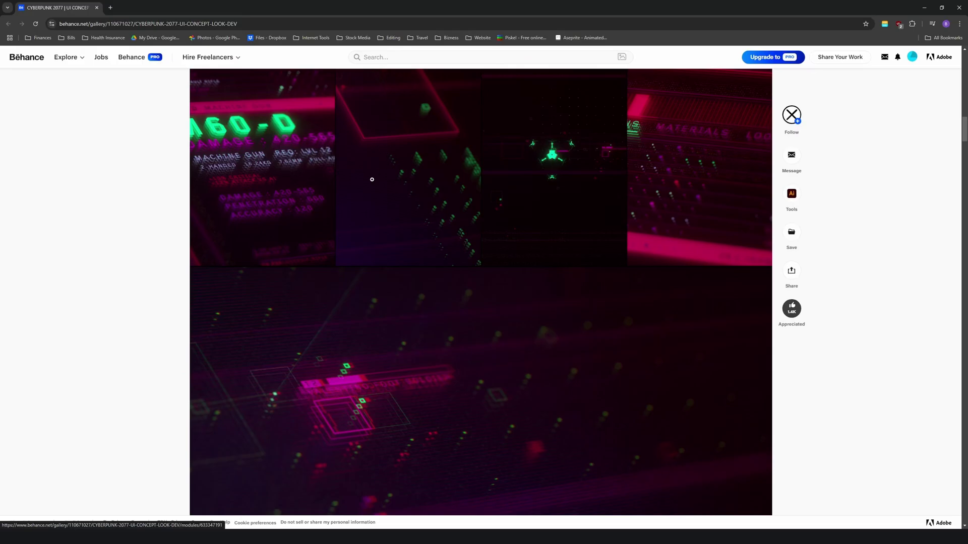
{"action": "left_click", "coordinate": [416, 194]}
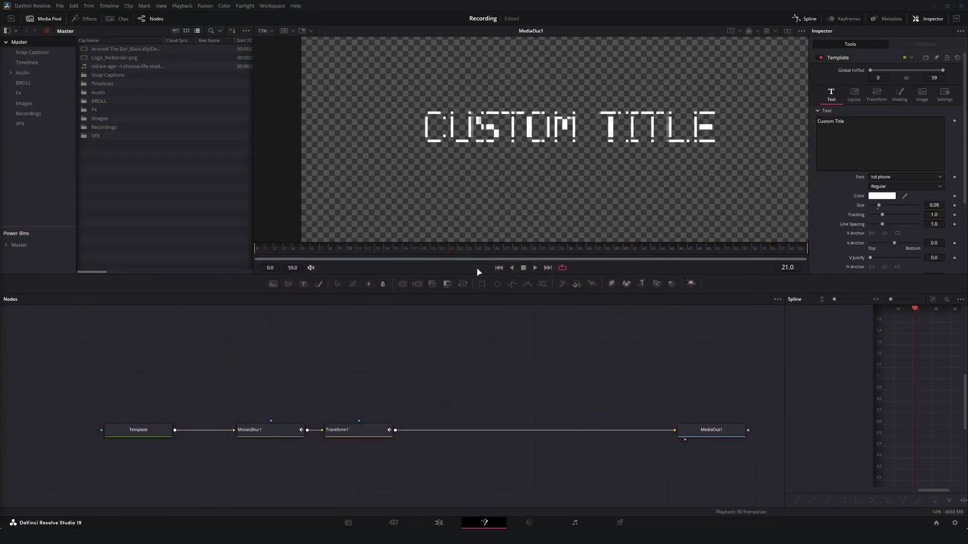
Step: Shift the first nodes left, then add a Glow after Transform1 with glow size 2.9
{"action": "left_click_drag", "start_coordinate": [82, 385], "coordinate": [395, 467]}
{"action": "left_click_drag", "start_coordinate": [367, 437], "coordinate": [279, 437]}
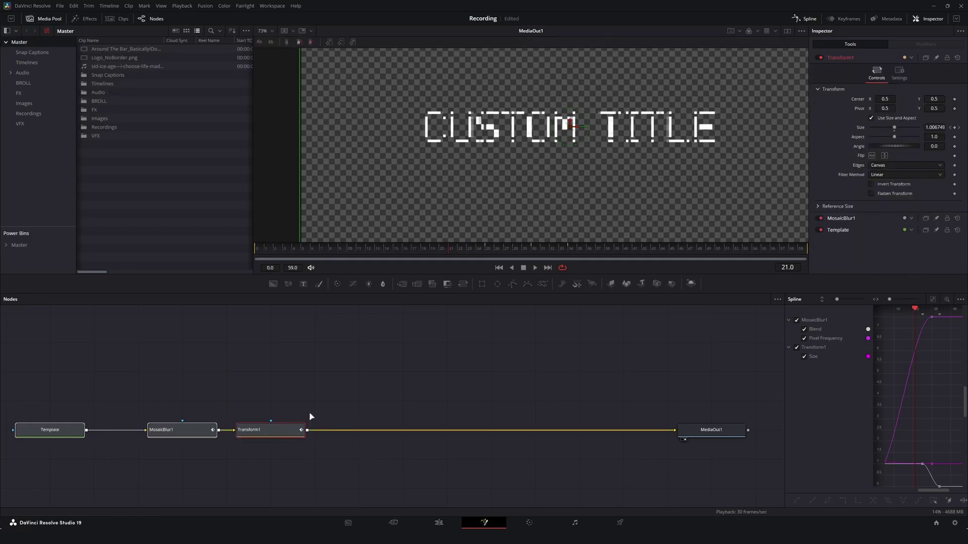
{"action": "left_click", "coordinate": [259, 436]}
{"action": "key", "text": "shift+space"}
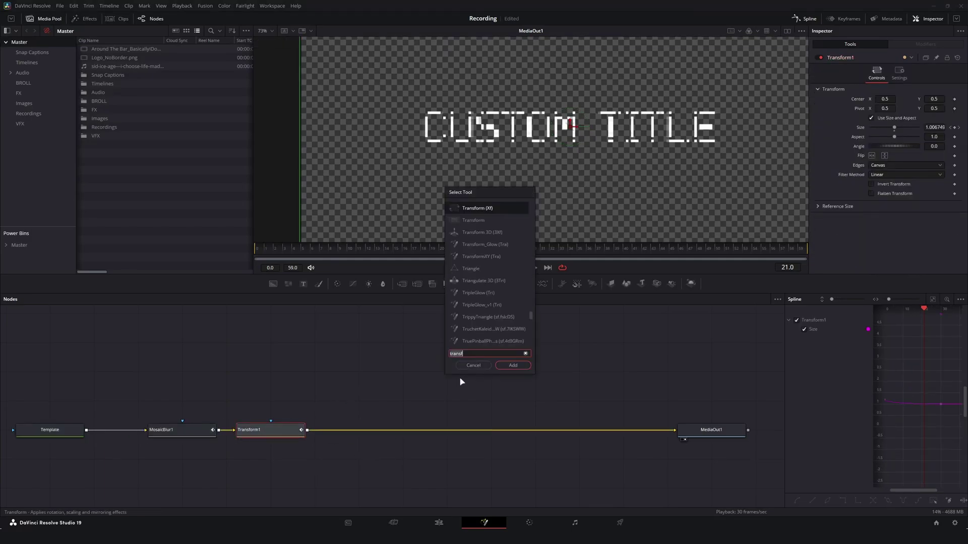
{"action": "type", "text": "glow"}
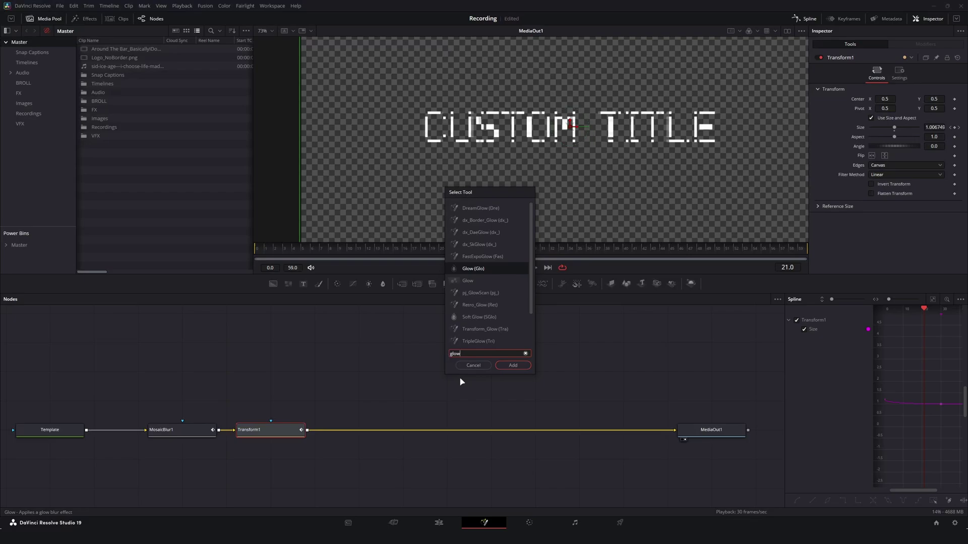
{"action": "key", "text": "Return"}
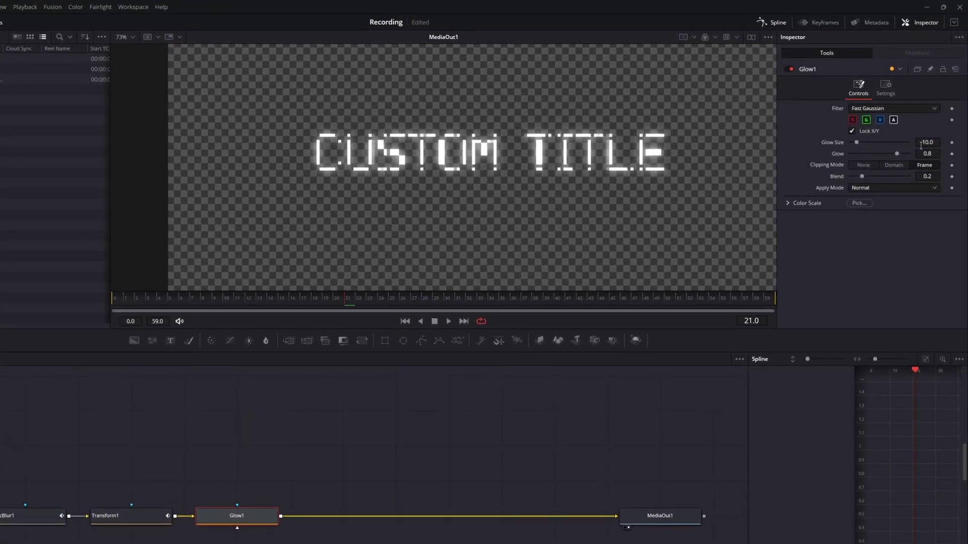
{"action": "double_click", "coordinate": [927, 142]}
{"action": "type", "text": "2.9"}
{"action": "key", "text": "Return"}
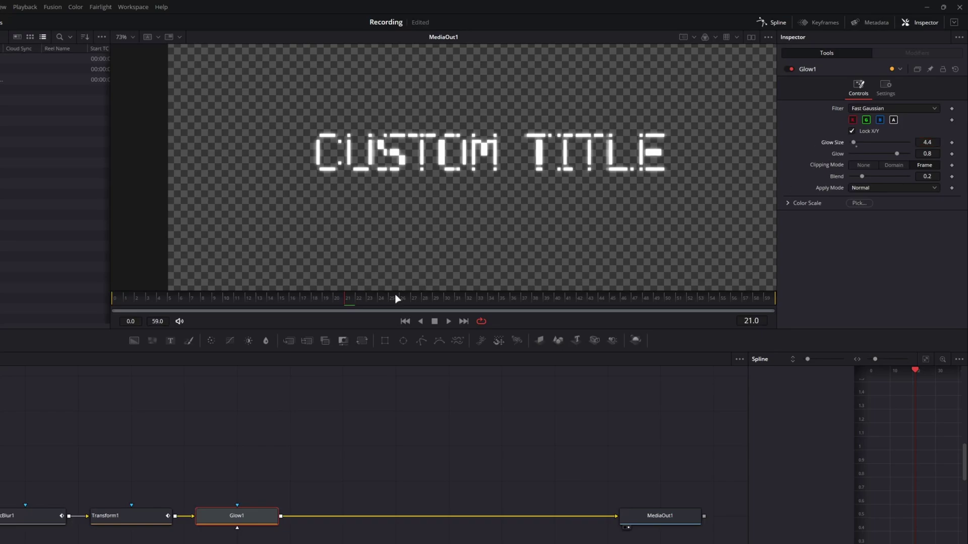
Step: Preview the glow at frame 46 and arrange MosaicBlur1, Transform1 and Glow1 into an L-shaped chain
{"action": "left_click_drag", "start_coordinate": [378, 298], "coordinate": [625, 303]}
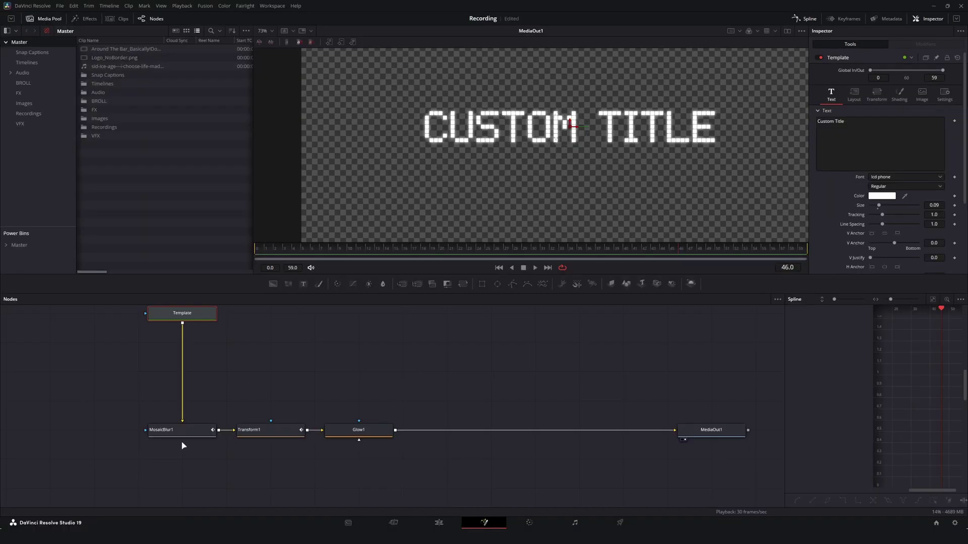
{"action": "left_click_drag", "start_coordinate": [24, 516], "coordinate": [31, 447]}
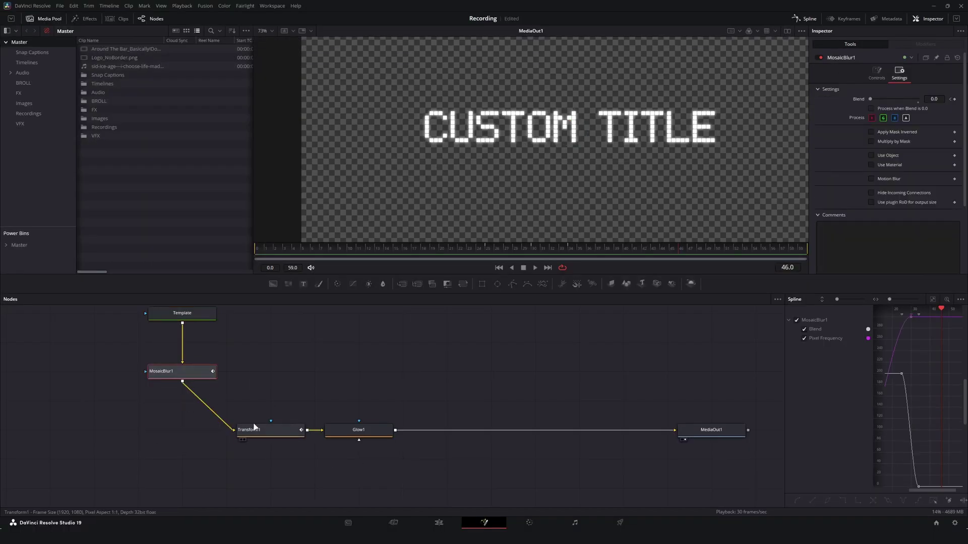
{"action": "left_click_drag", "start_coordinate": [255, 427], "coordinate": [166, 426]}
{"action": "scroll", "coordinate": [343, 411], "scroll_direction": "up", "scroll_amount": 2}
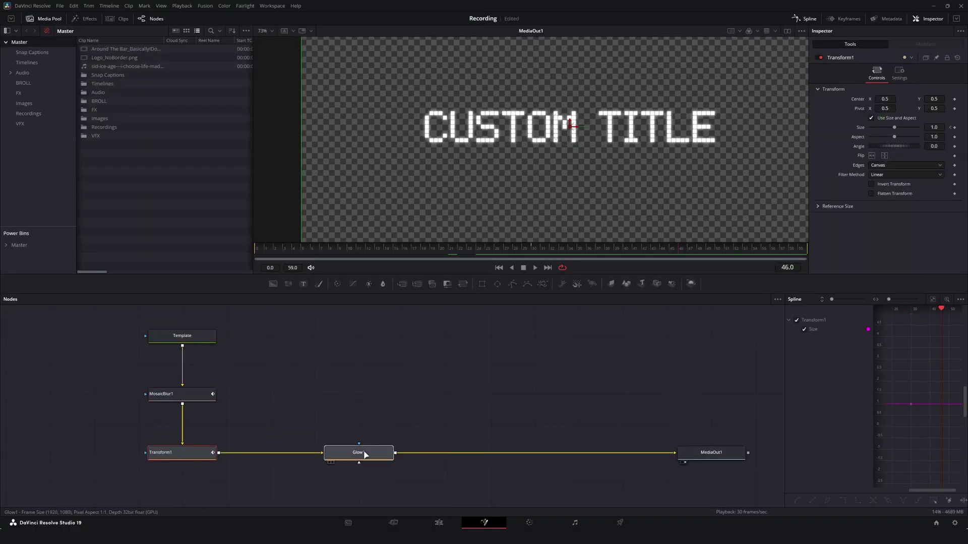
{"action": "left_click_drag", "start_coordinate": [366, 455], "coordinate": [321, 455]}
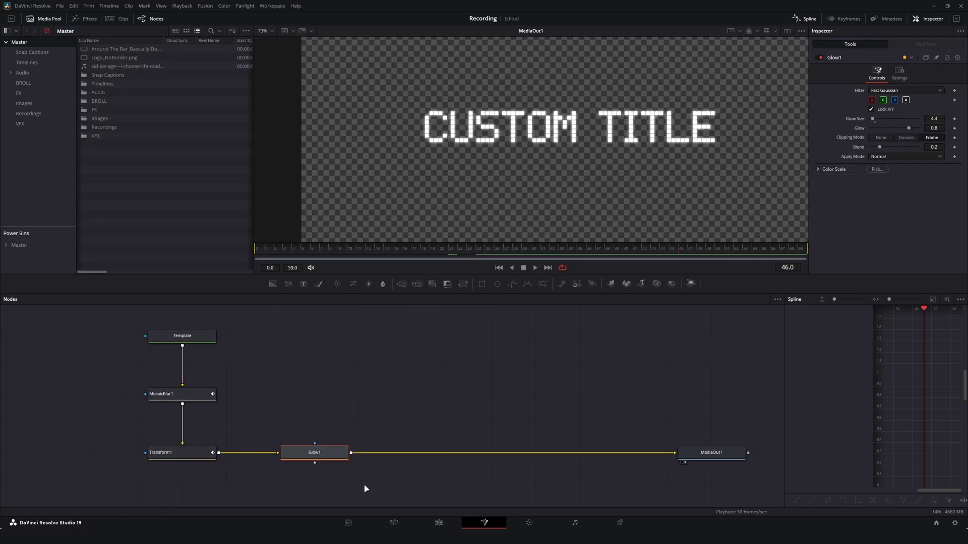
{"action": "left_click", "coordinate": [400, 423]}
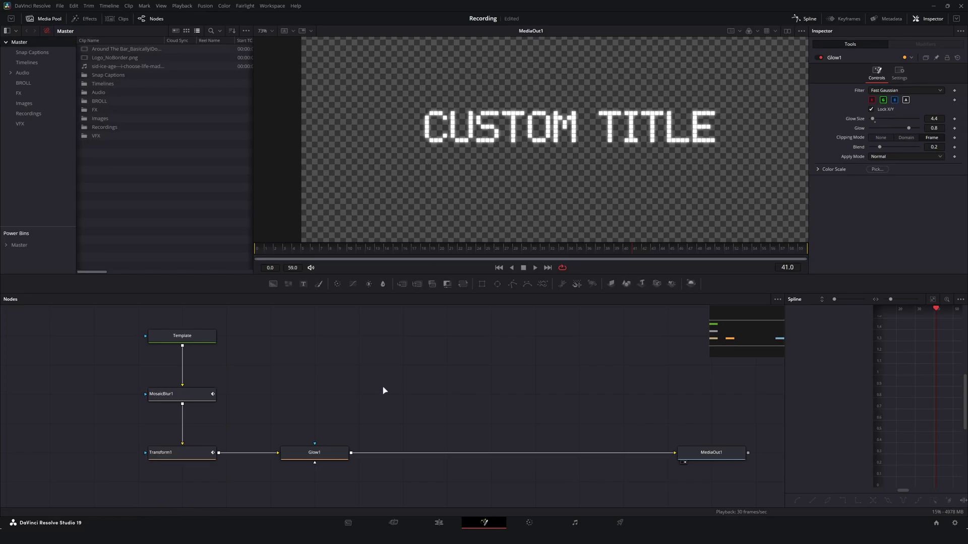
Step: Add a Duplicate node after Glow1 with 3 copies and time offset 0.0
{"action": "left_click", "coordinate": [320, 456]}
{"action": "key", "text": "shift+space"}
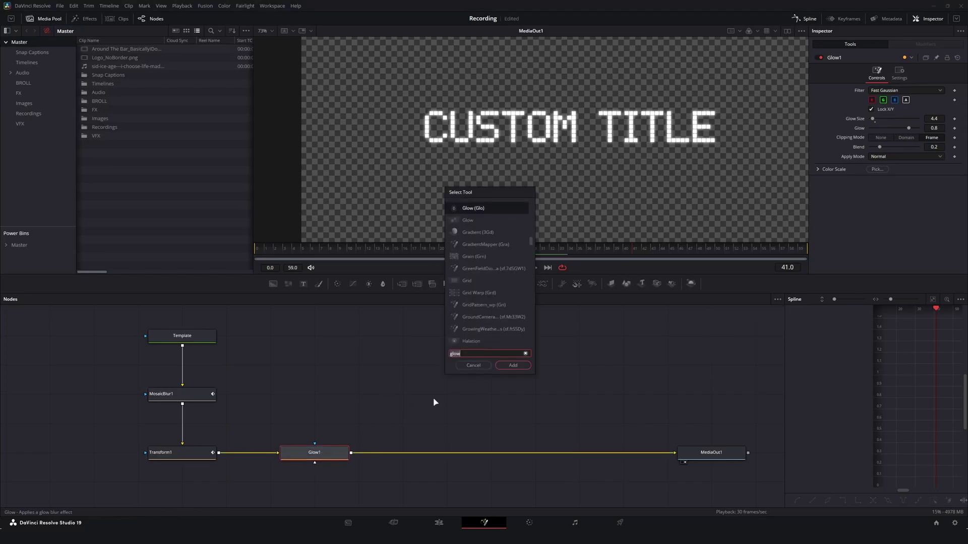
{"action": "type", "text": "dupli"}
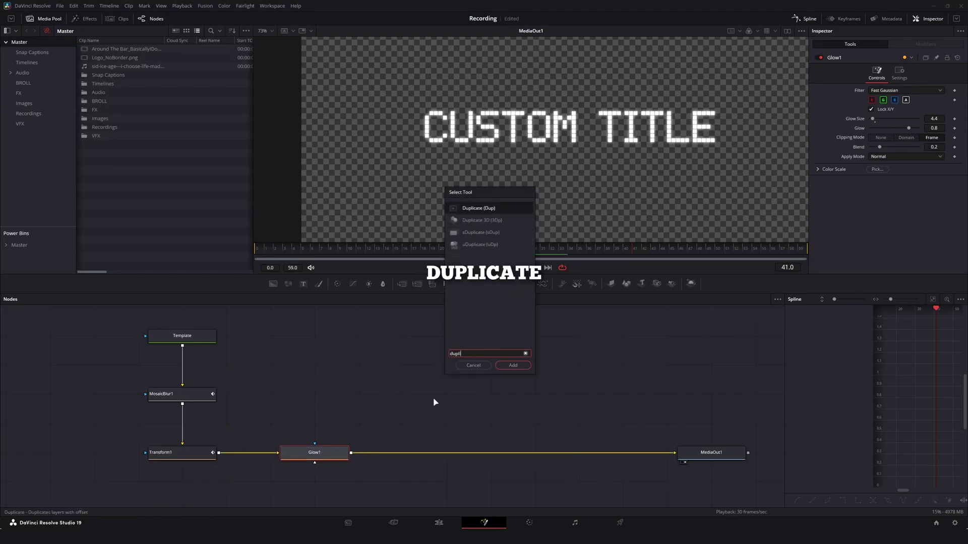
{"action": "key", "text": "Return"}
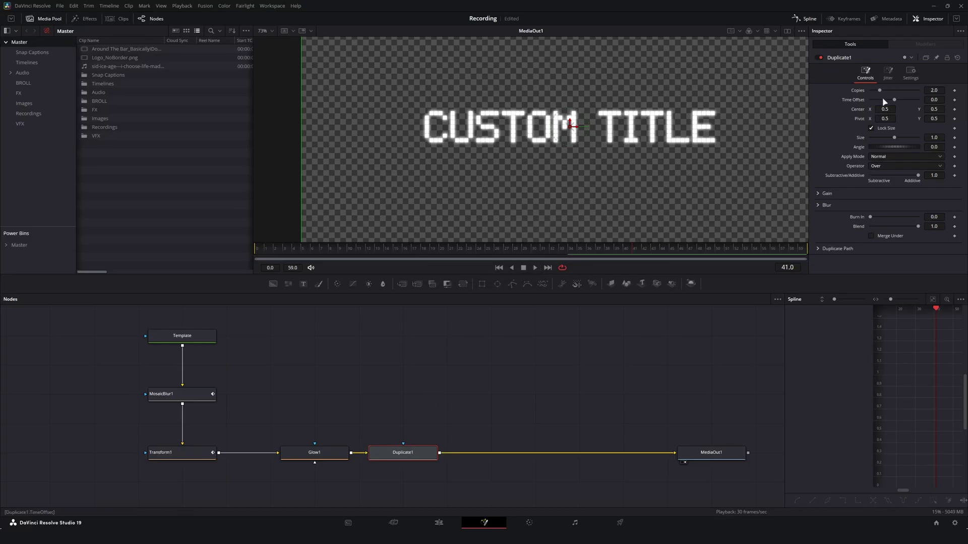
{"action": "left_click", "coordinate": [928, 90]}
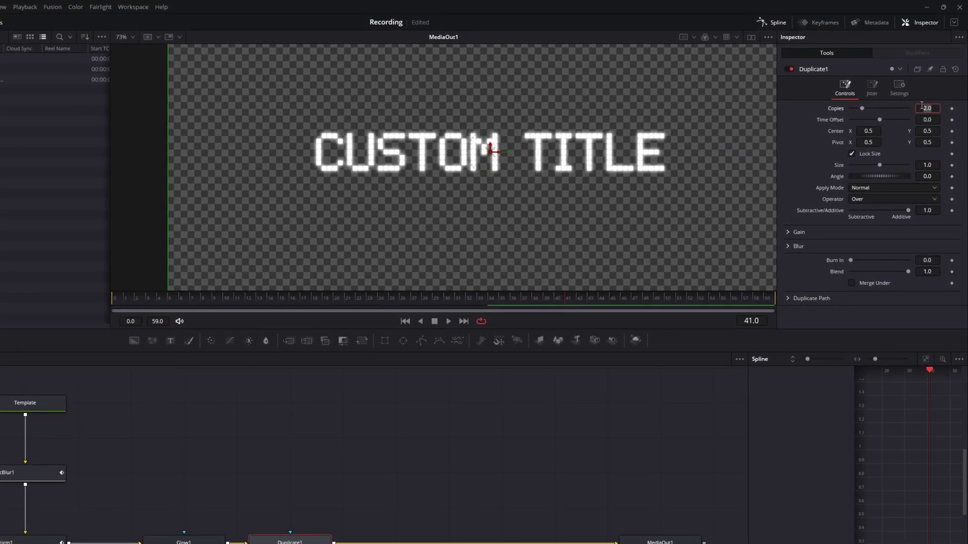
{"action": "type", "text": "3"}
{"action": "key", "text": "Tab"}
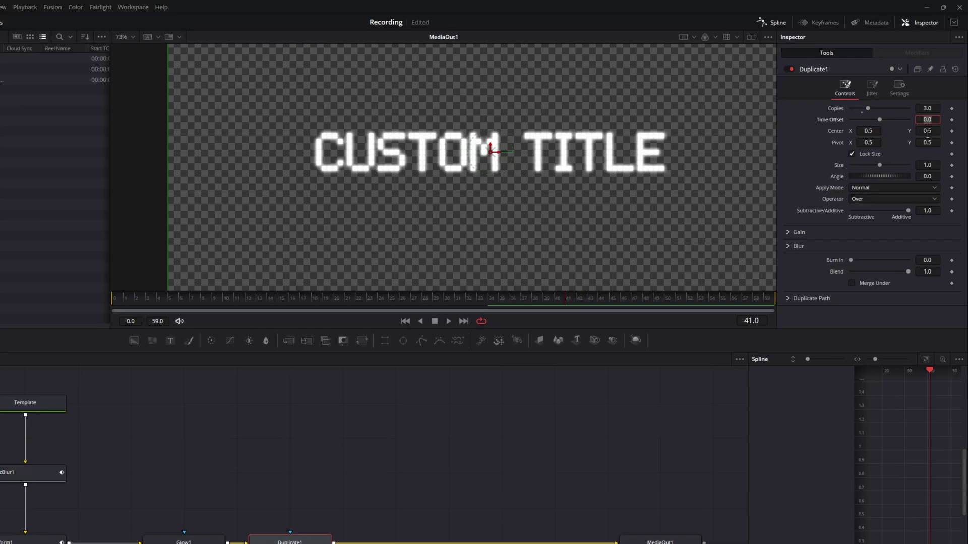
{"action": "key", "text": "Return"}
Step: Set the Duplicate centre to 0.502 / 0.495 and its blend to 0.5
{"action": "left_click_drag", "start_coordinate": [936, 131], "coordinate": [930, 132]}
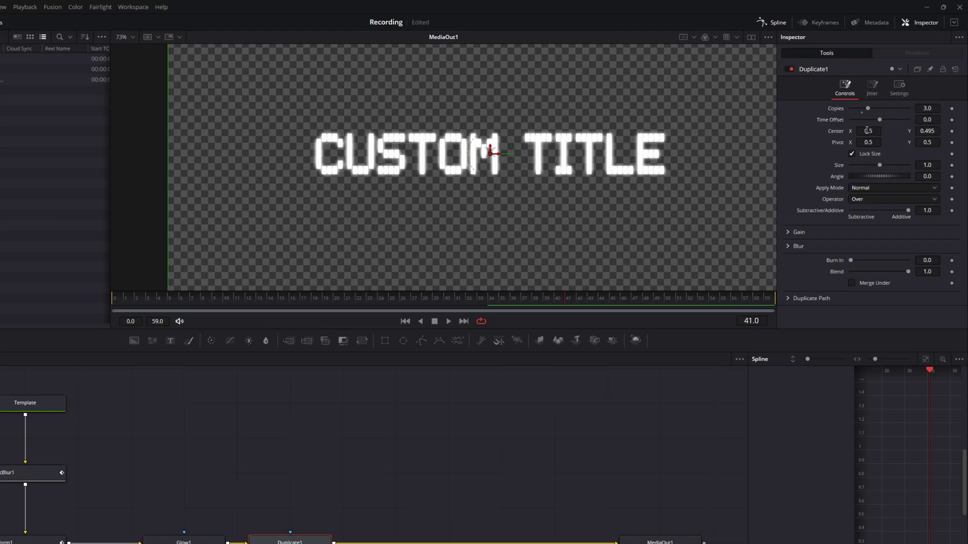
{"action": "left_click_drag", "start_coordinate": [868, 132], "coordinate": [871, 131]}
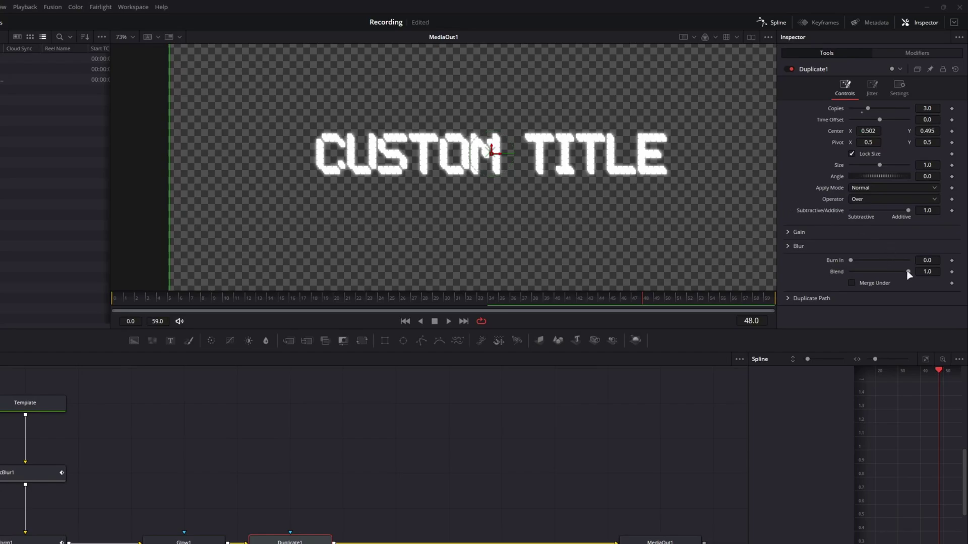
{"action": "left_click_drag", "start_coordinate": [908, 272], "coordinate": [885, 276]}
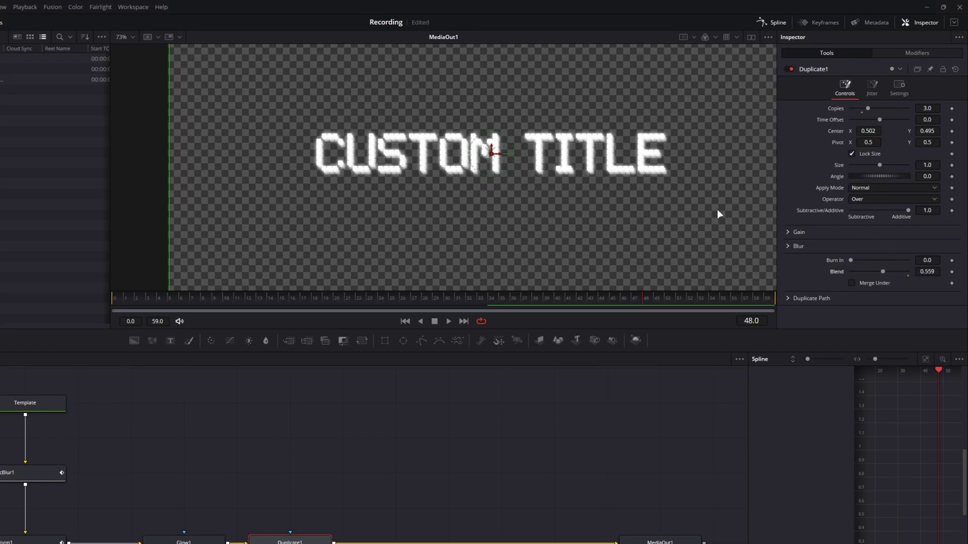
{"action": "scroll", "coordinate": [678, 178], "scroll_direction": "up", "scroll_amount": 10}
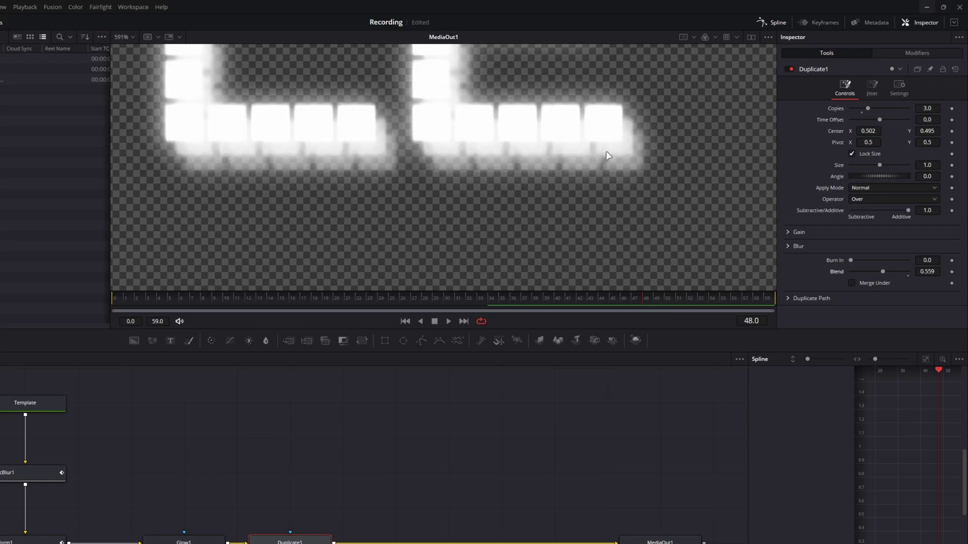
{"action": "mouse_move", "coordinate": [885, 273]}
{"action": "left_mouse_down"}
{"action": "mouse_move", "coordinate": [860, 274]}
{"action": "mouse_move", "coordinate": [888, 275]}
{"action": "left_mouse_up"}
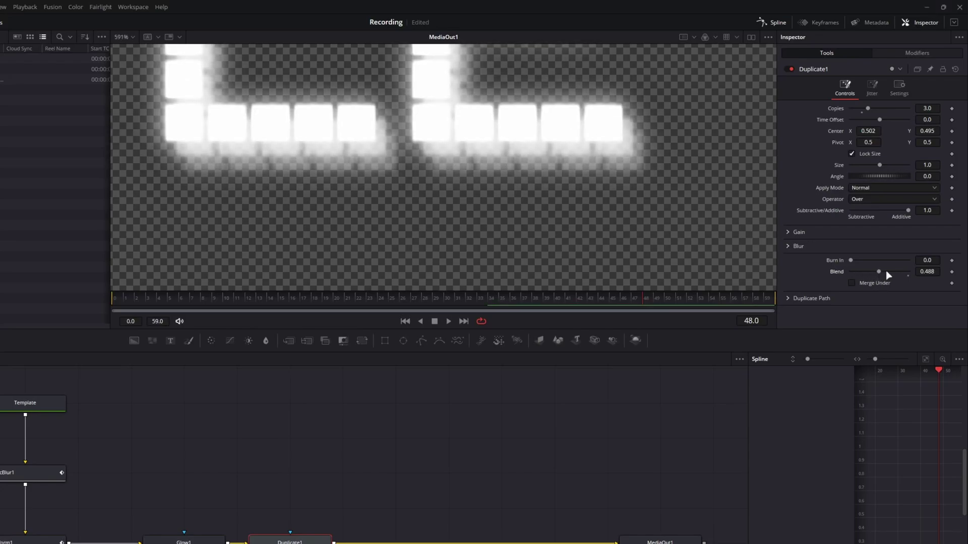
{"action": "left_click", "coordinate": [917, 273]}
{"action": "key", "text": "Tab"}
{"action": "scroll", "coordinate": [454, 173], "scroll_direction": "down", "scroll_amount": 5}
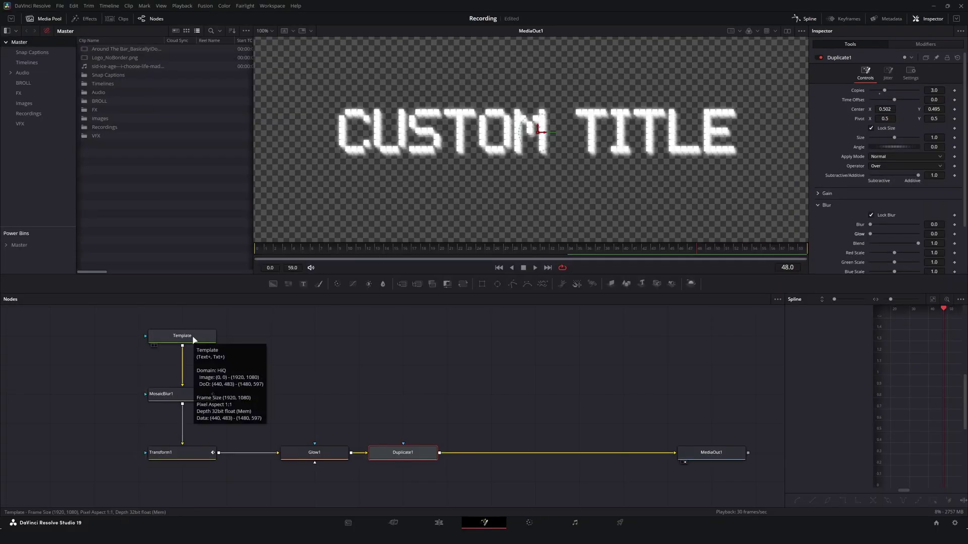
Step: Change the Template title's text colour to orange (#ffaa33)
{"action": "left_click", "coordinate": [185, 338]}
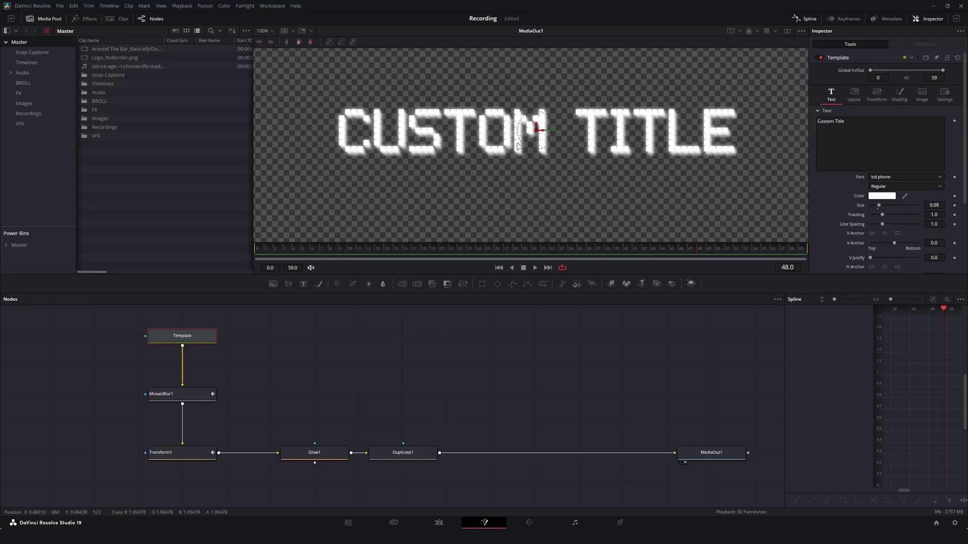
{"action": "left_click", "coordinate": [882, 196]}
{"action": "left_click_drag", "start_coordinate": [545, 211], "coordinate": [553, 214]}
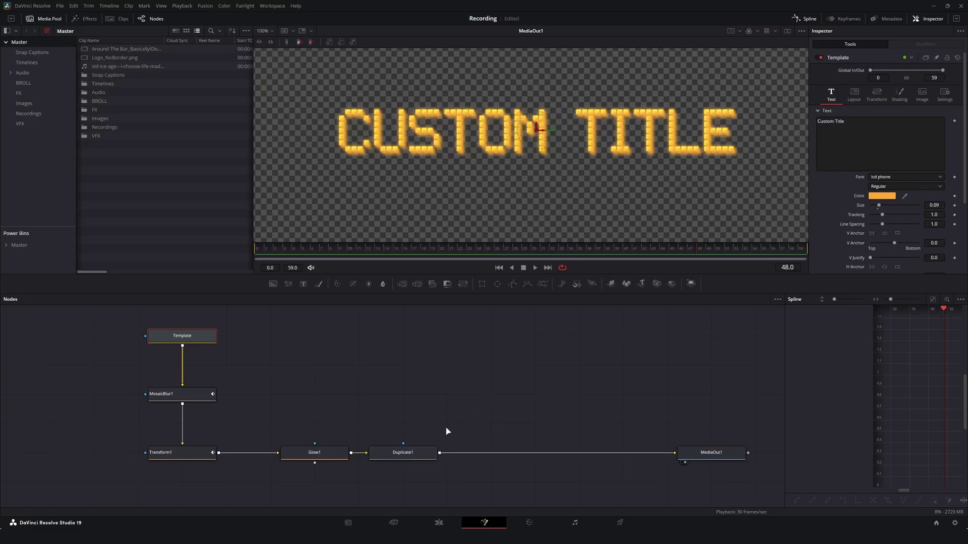
Step: Insert a Grain node after Duplicate1 and toggle it on and off to compare
{"action": "left_click_drag", "start_coordinate": [447, 431], "coordinate": [394, 422]}
{"action": "left_click", "coordinate": [357, 452]}
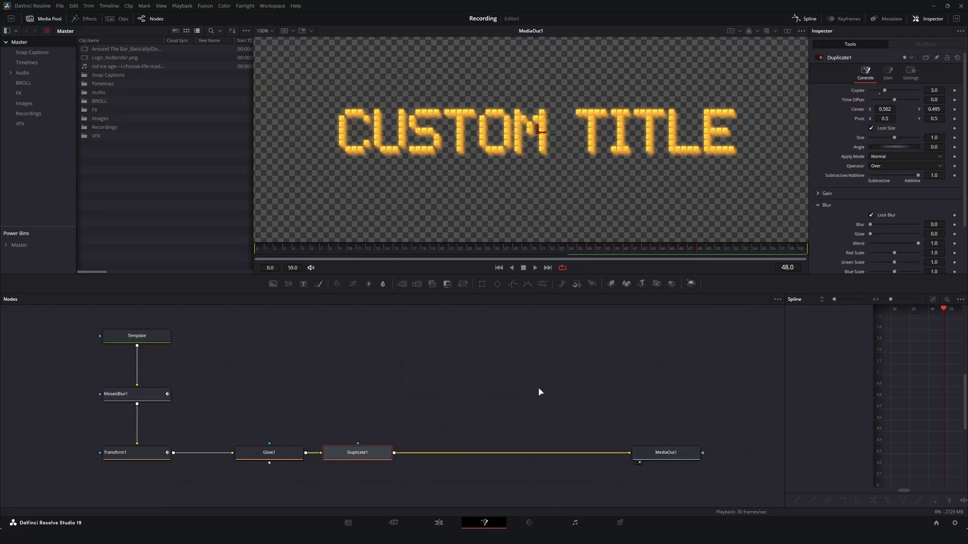
{"action": "key", "text": "shift+space"}
{"action": "type", "text": "grain"}
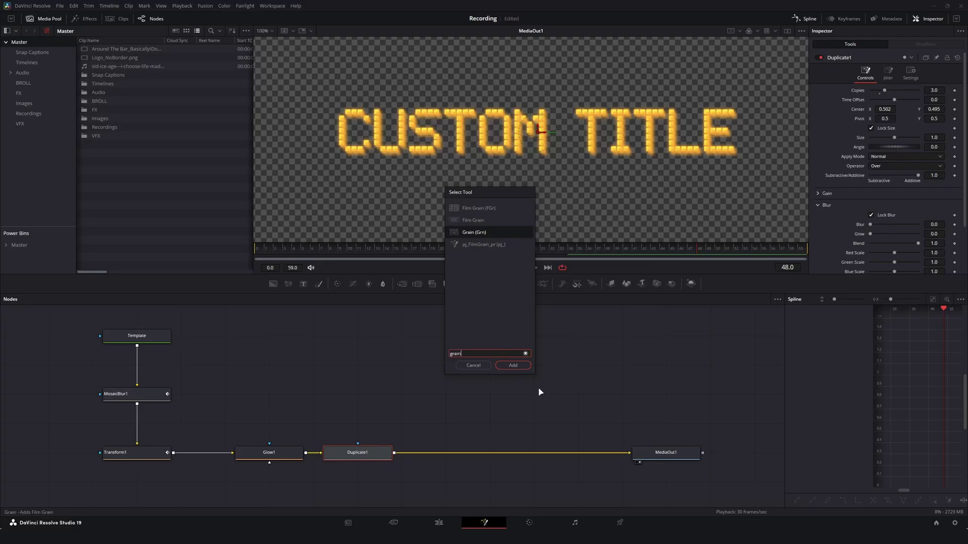
{"action": "key", "text": "Return"}
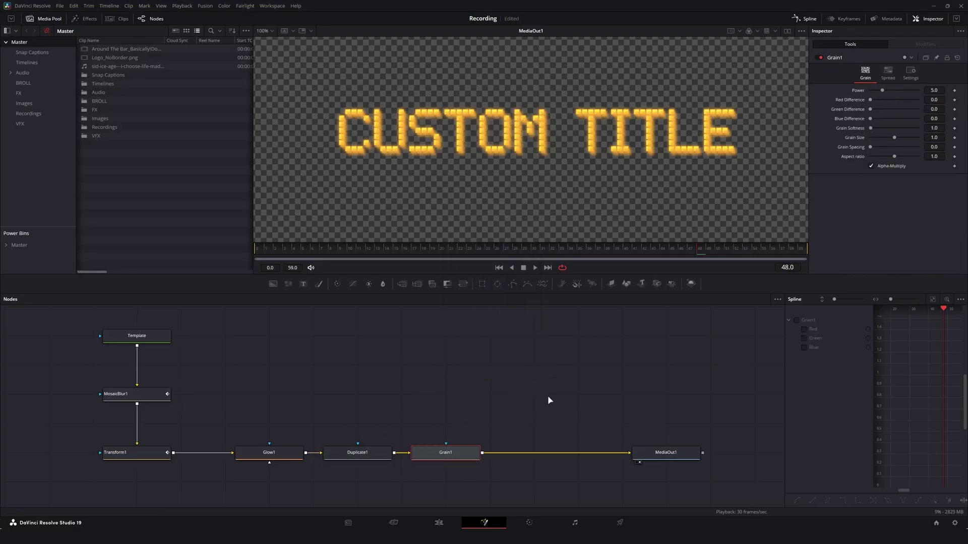
{"action": "scroll", "coordinate": [467, 141], "scroll_direction": "up", "scroll_amount": 3}
{"action": "scroll", "coordinate": [467, 139], "scroll_direction": "up", "scroll_amount": 5}
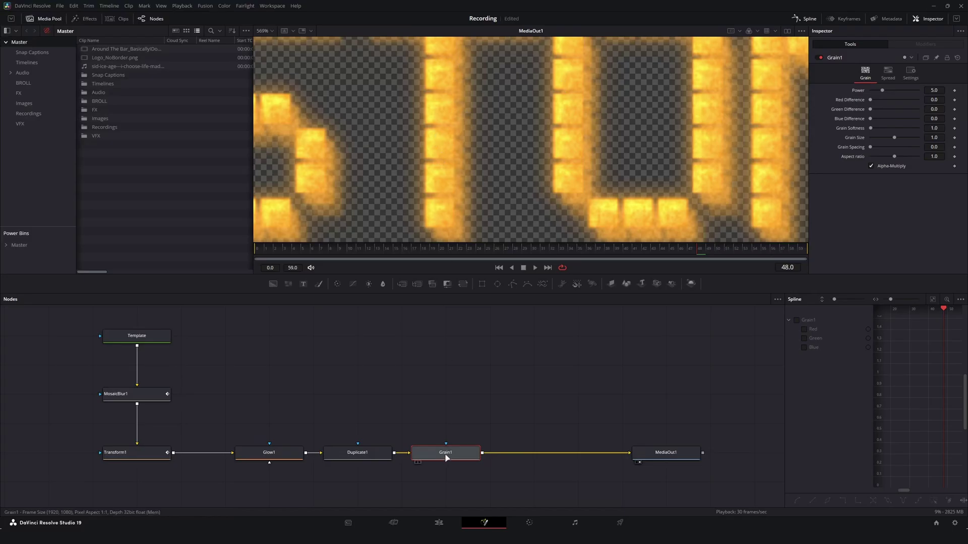
{"action": "key", "text": "ctrl+p"}
{"action": "key", "text": "ctrl+p"}
{"action": "key", "text": "ctrl+p"}
{"action": "key", "text": "ctrl+p"}
{"action": "key", "text": "ctrl+p"}
{"action": "key", "text": "ctrl+p"}
Step: Set the viewer to Fit, move MediaOut1 further right, and select Grain1
{"action": "left_click", "coordinate": [264, 31]}
{"action": "left_click", "coordinate": [279, 44]}
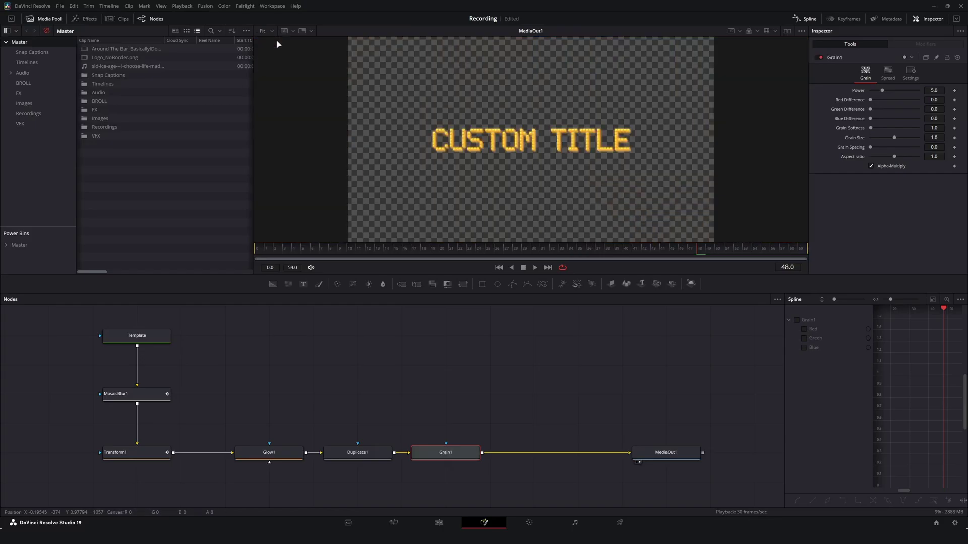
{"action": "scroll", "coordinate": [601, 173], "scroll_direction": "up", "scroll_amount": 5}
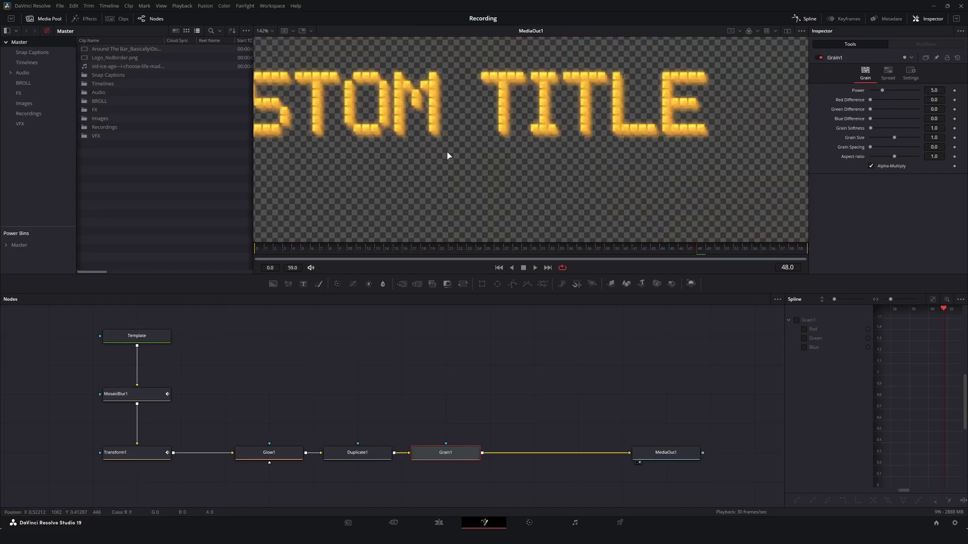
{"action": "scroll", "coordinate": [448, 156], "scroll_direction": "down", "scroll_amount": 3}
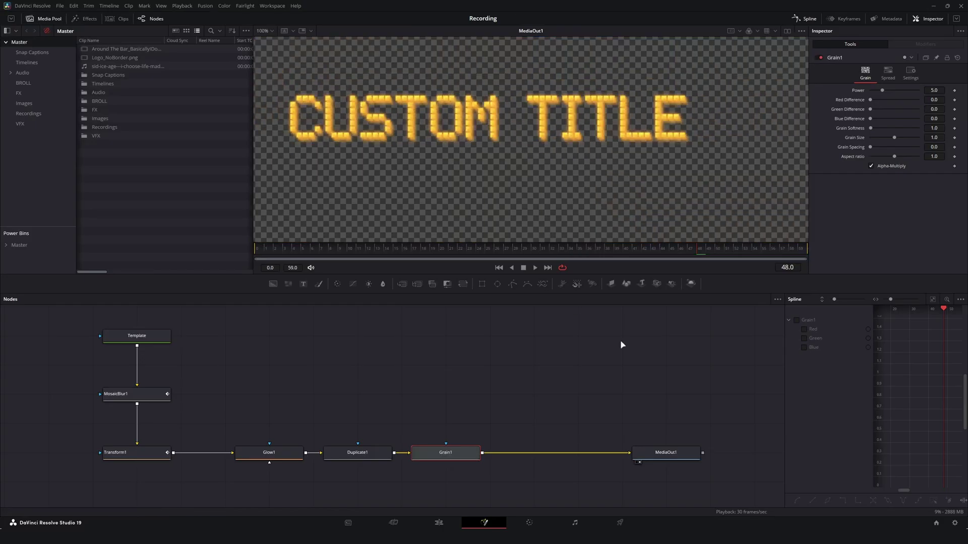
{"action": "scroll", "coordinate": [438, 379], "scroll_direction": "right", "scroll_amount": 2}
{"action": "left_click_drag", "start_coordinate": [594, 452], "coordinate": [761, 452]}
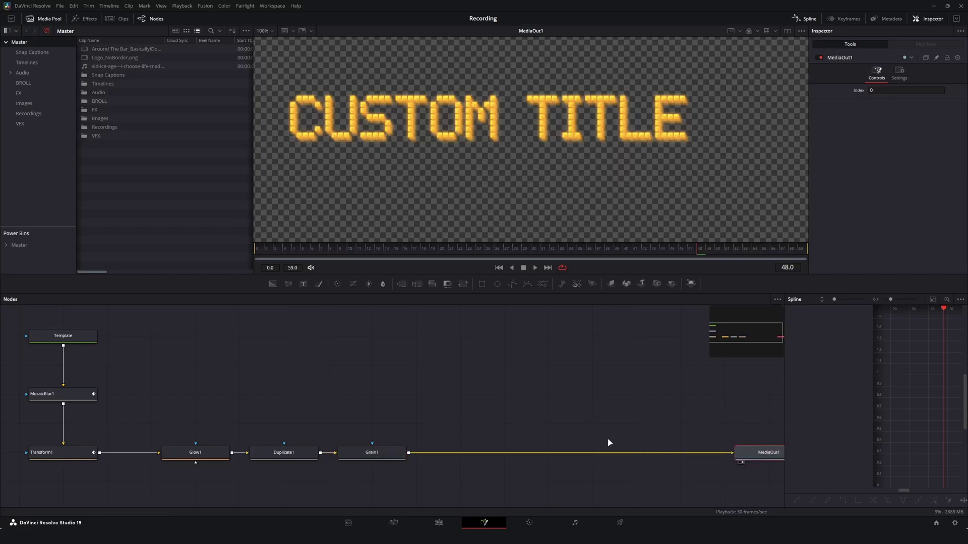
{"action": "left_click", "coordinate": [389, 457]}
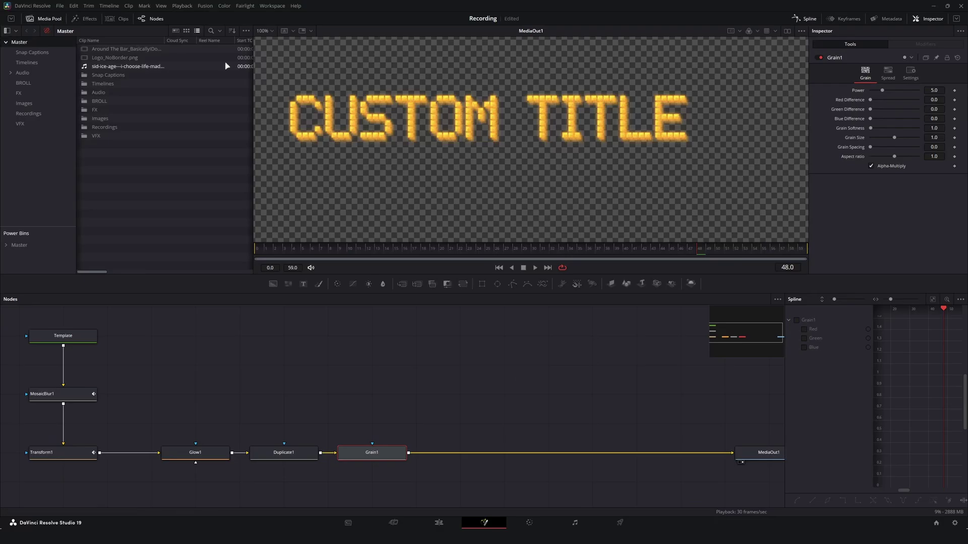
Step: Insert the Chromatic Aberration template between Grain1 and MediaOut1 from the Templates effects
{"action": "left_click", "coordinate": [80, 20]}
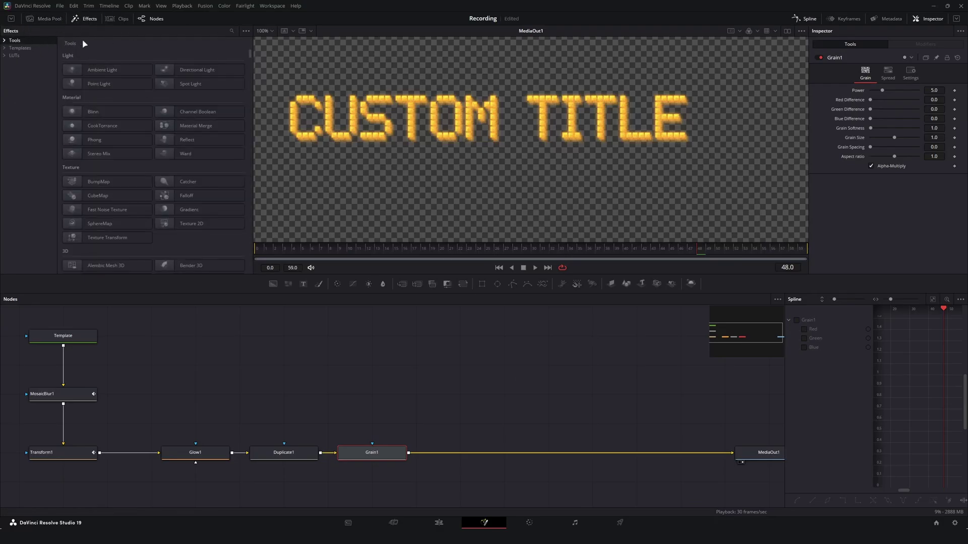
{"action": "left_click", "coordinate": [16, 49]}
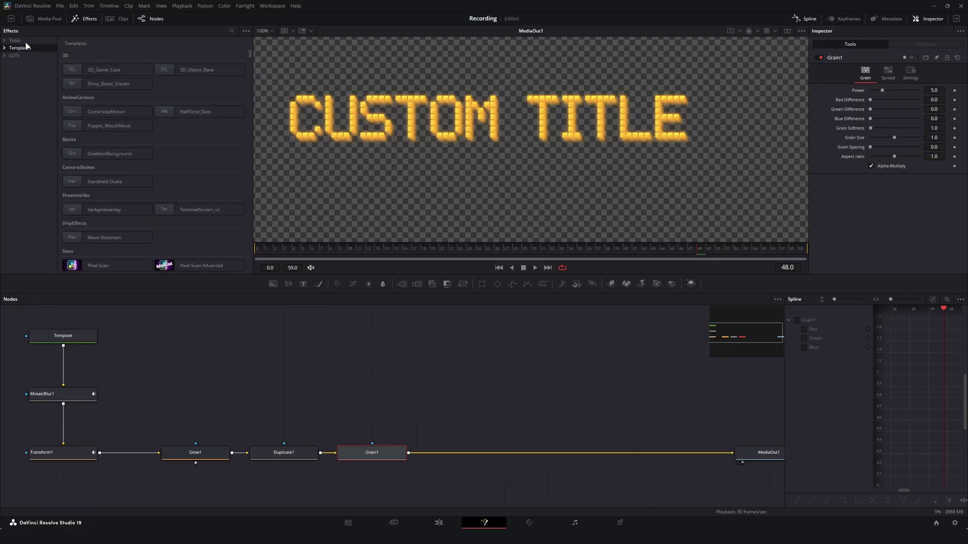
{"action": "left_click", "coordinate": [232, 31]}
{"action": "type", "text": "chrom"}
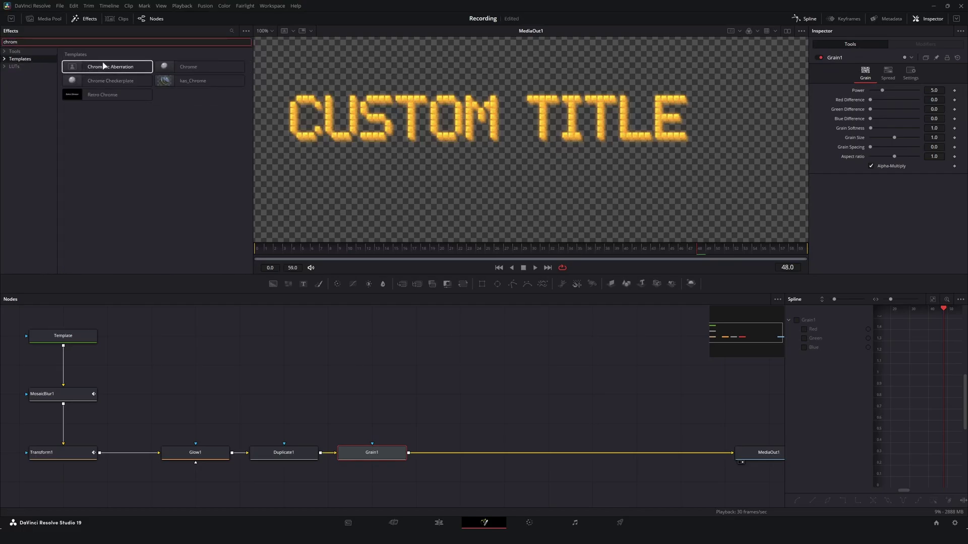
{"action": "left_click_drag", "start_coordinate": [77, 69], "coordinate": [508, 453]}
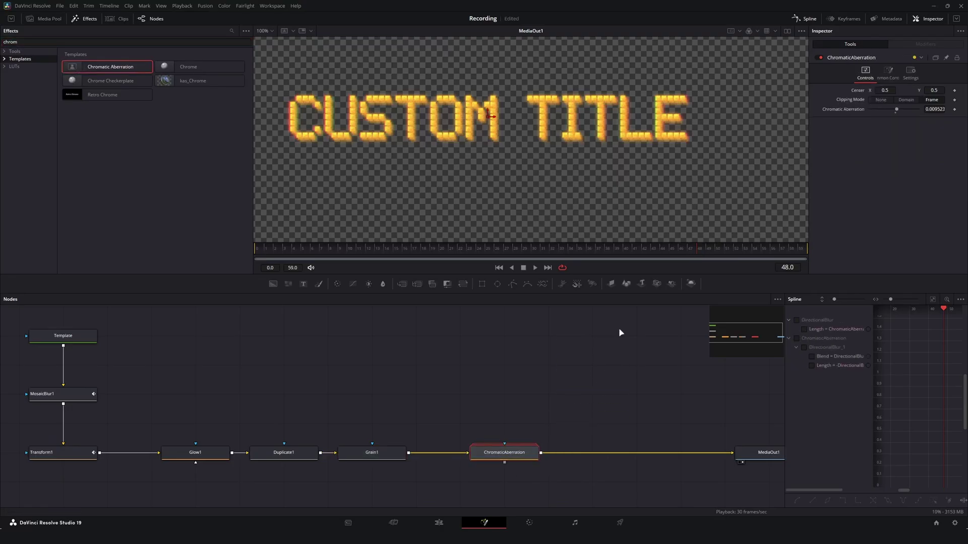
Step: Fit the frame, return to frame 0, and play the title to preview the colour fringes
{"action": "scroll", "coordinate": [302, 116], "scroll_direction": "up", "scroll_amount": 10}
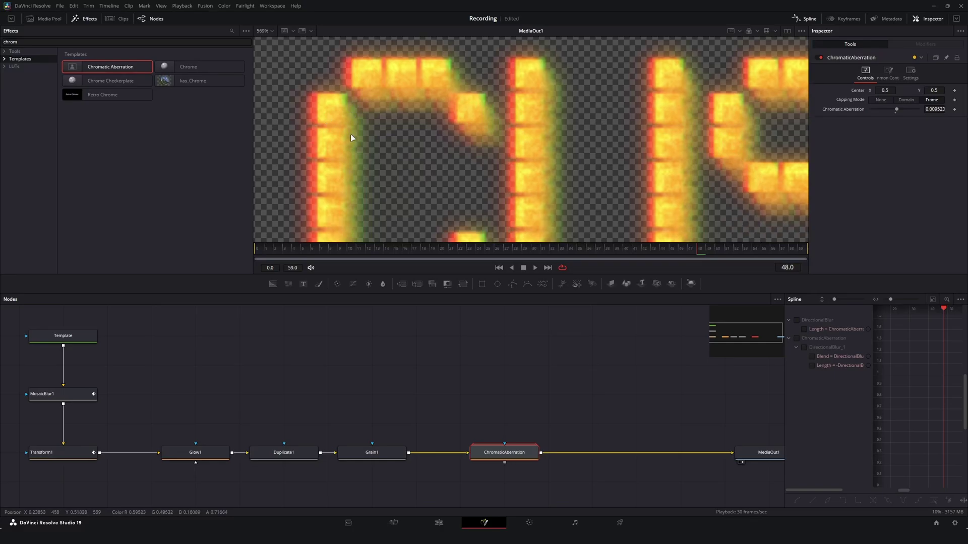
{"action": "key", "text": "ctrl+f"}
{"action": "key", "text": "space"}
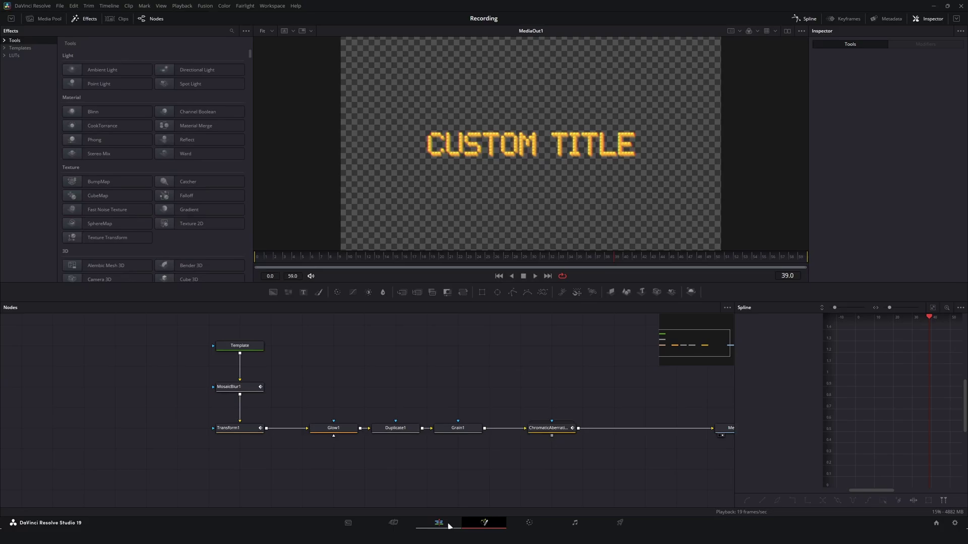
Step: On the Edit page, save the Text+ title into the Master bin, test it on V1, then delete the test copy
{"action": "left_click", "coordinate": [448, 526]}
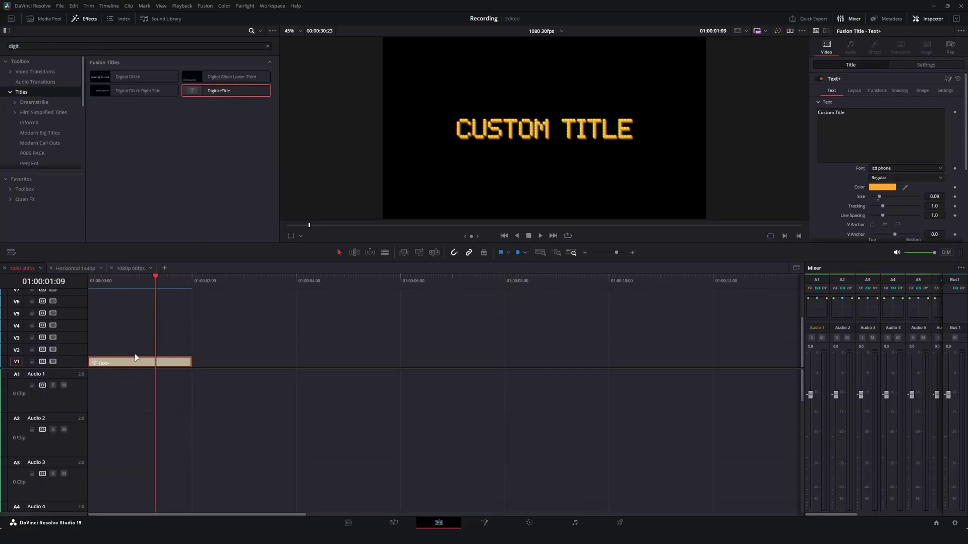
{"action": "left_click", "coordinate": [42, 21]}
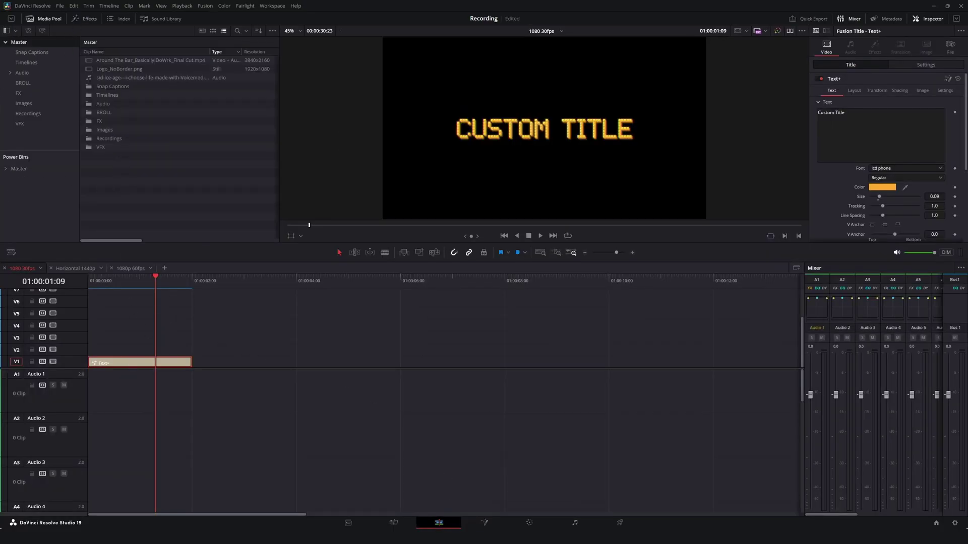
{"action": "left_click_drag", "start_coordinate": [117, 362], "coordinate": [148, 178]}
{"action": "left_click_drag", "start_coordinate": [102, 77], "coordinate": [320, 361]}
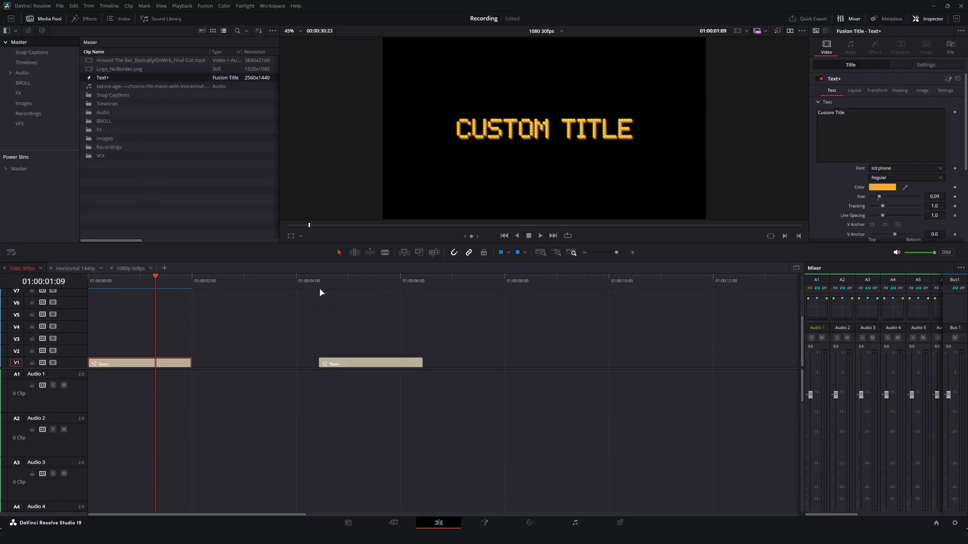
{"action": "left_click", "coordinate": [320, 281]}
{"action": "key", "text": "space"}
{"action": "left_click_drag", "start_coordinate": [443, 348], "coordinate": [296, 420]}
{"action": "key", "text": "Delete"}
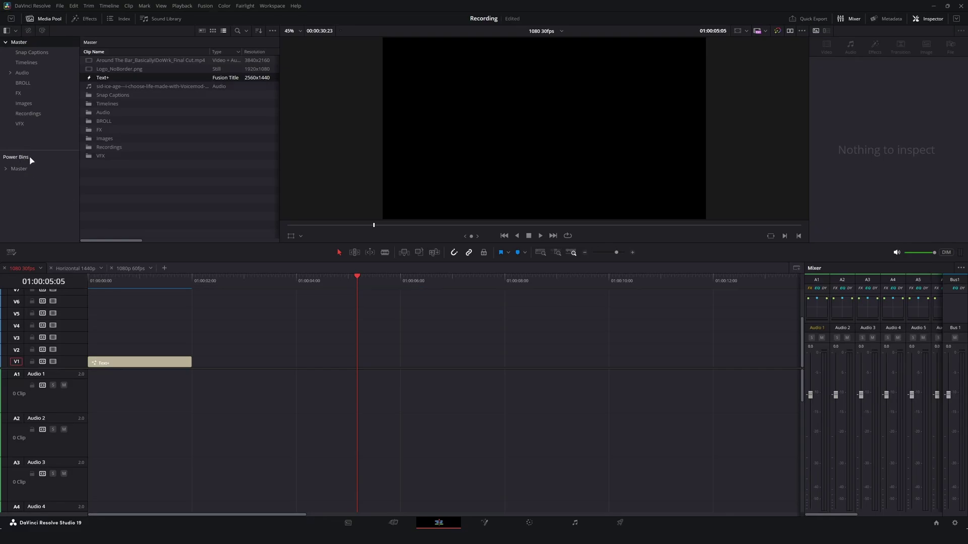
Step: Save the Text+ title into the Master power bin, test it on V1, then delete the copy
{"action": "left_click", "coordinate": [5, 169]}
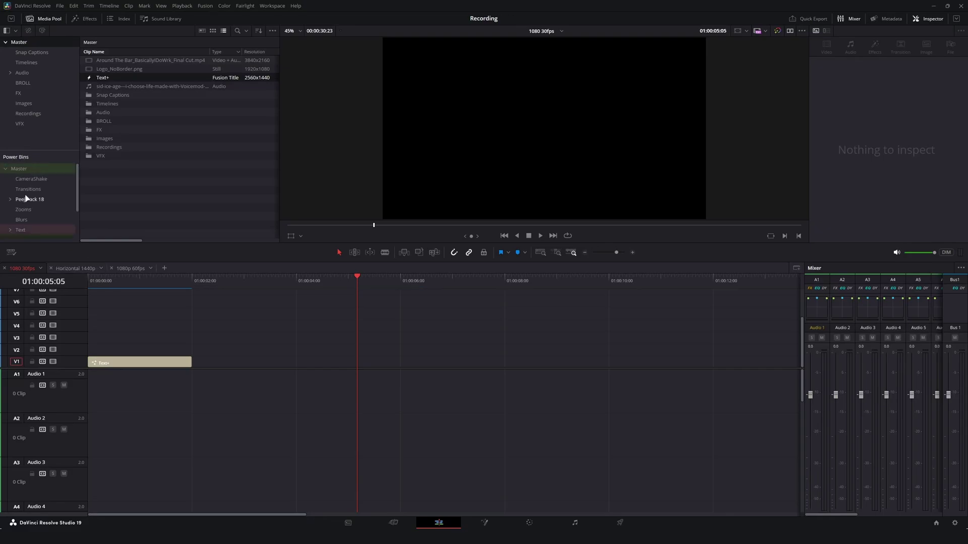
{"action": "left_click", "coordinate": [26, 169]}
{"action": "left_click_drag", "start_coordinate": [132, 365], "coordinate": [134, 199]}
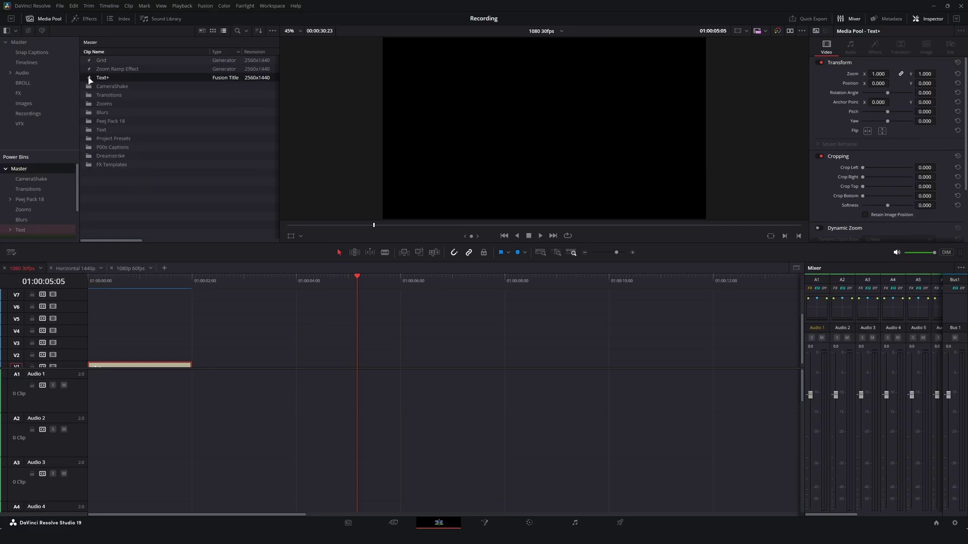
{"action": "left_click_drag", "start_coordinate": [106, 79], "coordinate": [373, 368]}
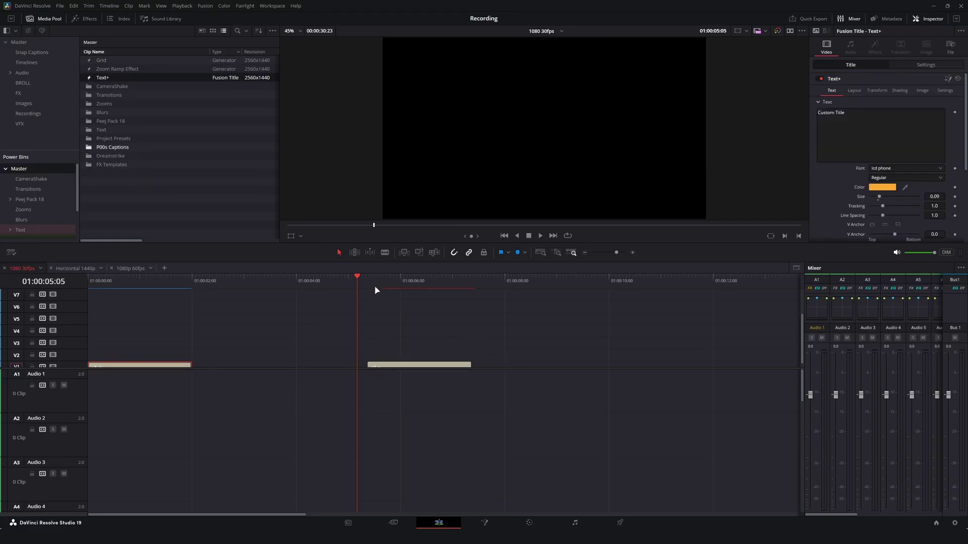
{"action": "key", "text": "space"}
{"action": "key", "text": "space"}
{"action": "left_click", "coordinate": [403, 364]}
{"action": "key", "text": "Delete"}
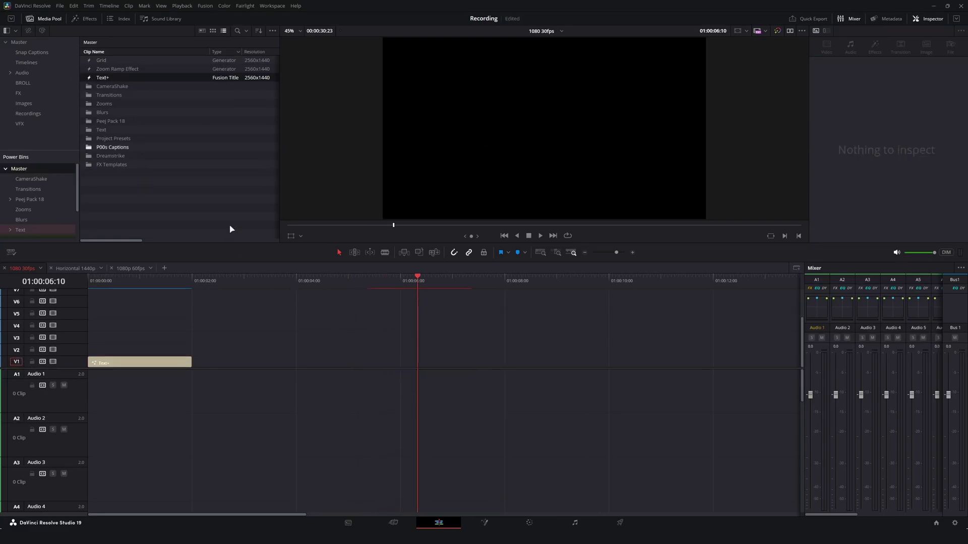
Step: Clear the 'digit' effects search to list all titles, jump to the timeline start, and save
{"action": "left_click", "coordinate": [82, 19]}
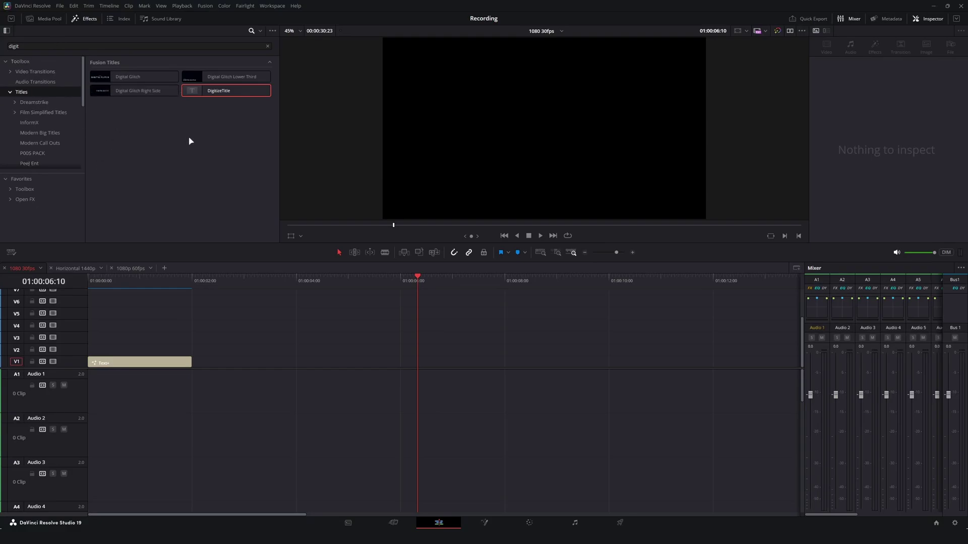
{"action": "left_click", "coordinate": [268, 45]}
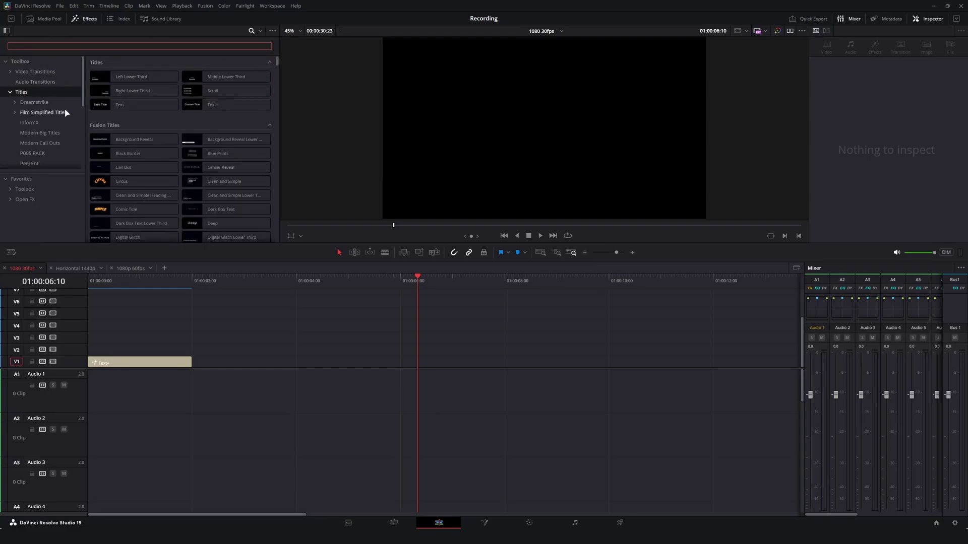
{"action": "left_click", "coordinate": [168, 124]}
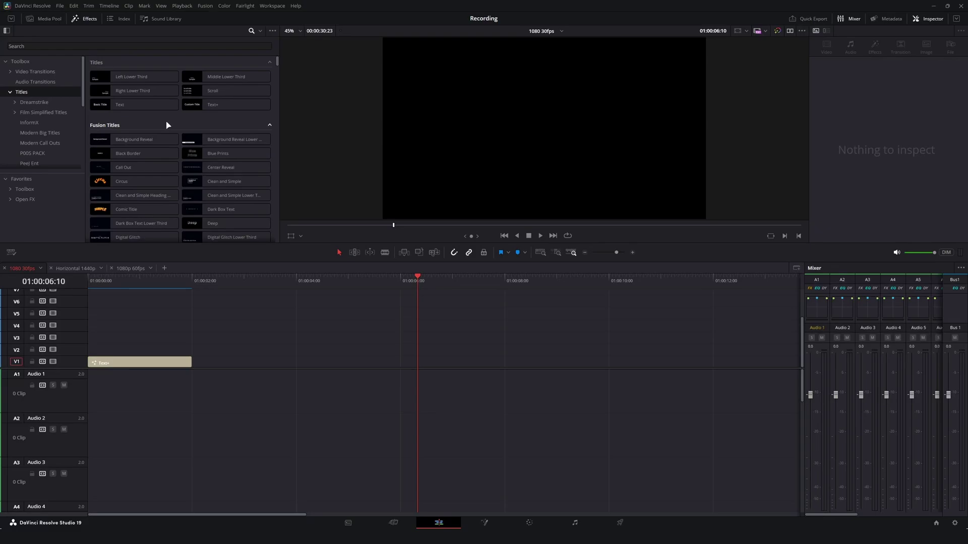
{"action": "key", "text": "Home"}
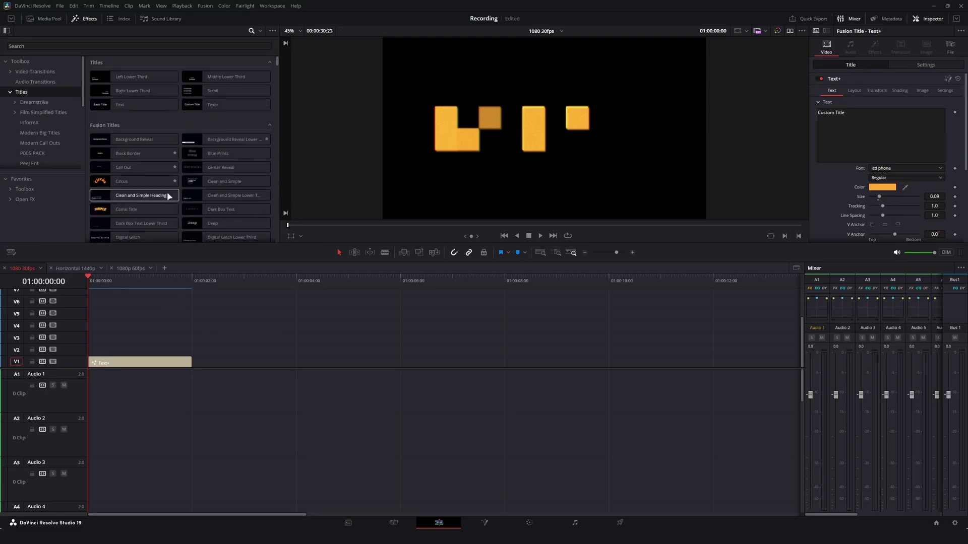
{"action": "key", "text": "ctrl+s"}
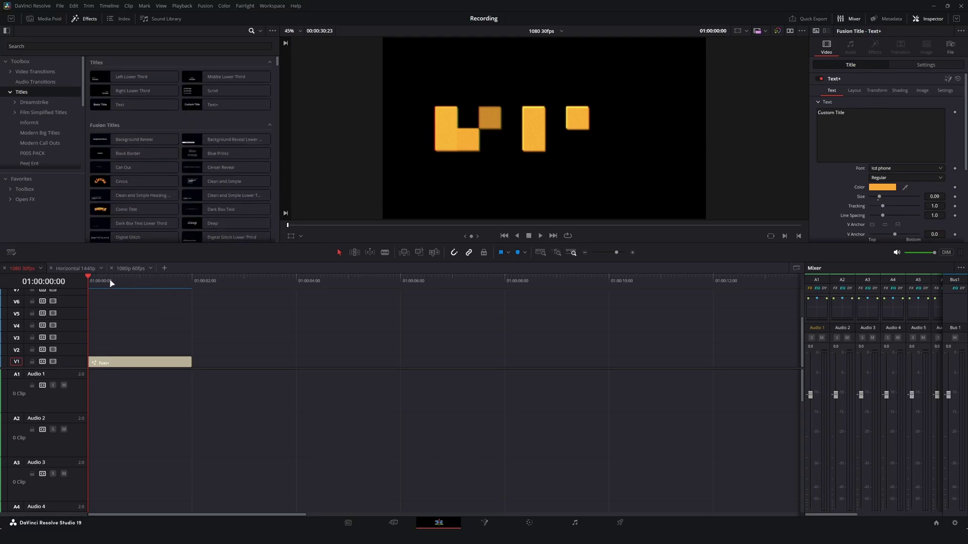